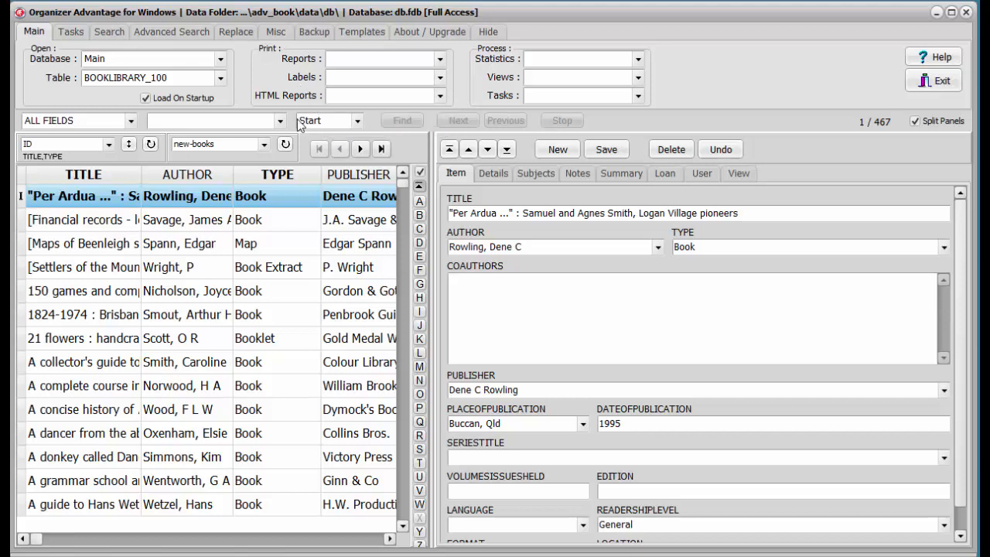
{"action": "left_click", "coordinate": [440, 60]}
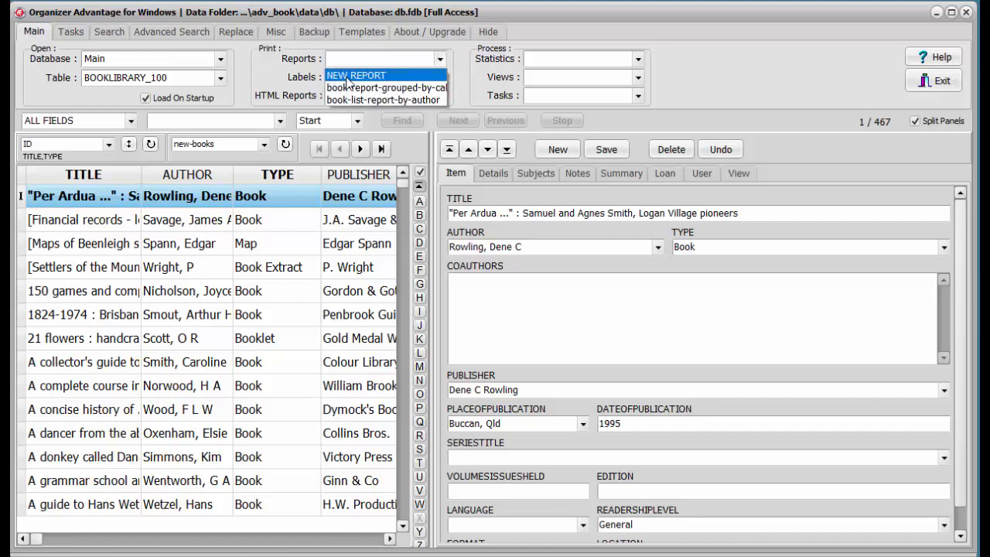
{"action": "left_click", "coordinate": [273, 66]}
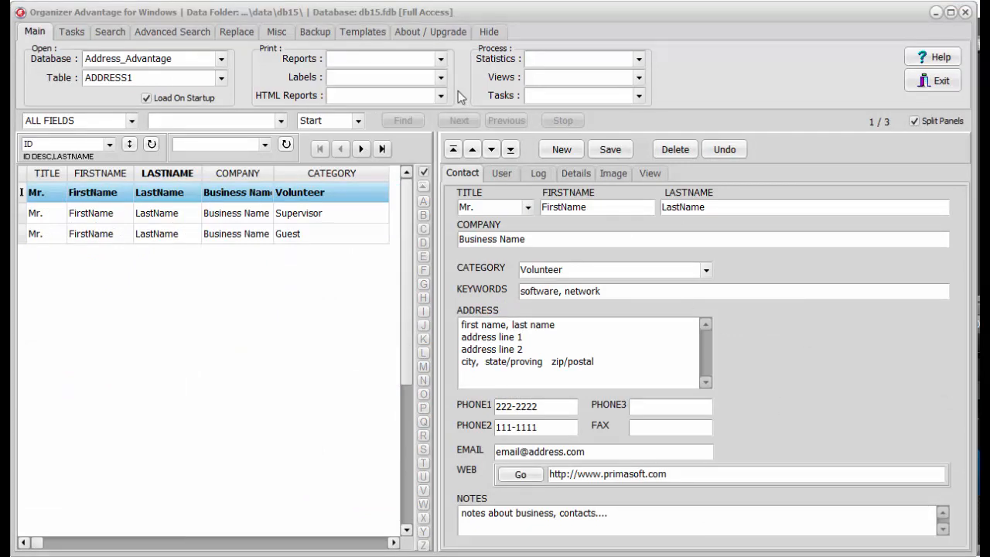
- Preview the existing address-labels and id-cards label templates for the ADDRESS1 table
{"action": "left_click", "coordinate": [436, 77]}
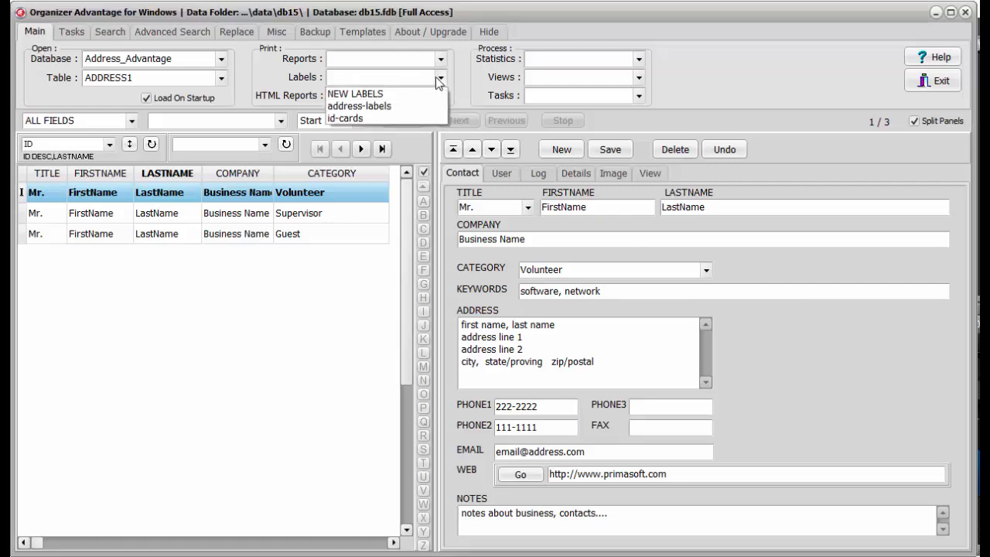
{"action": "left_click", "coordinate": [394, 107]}
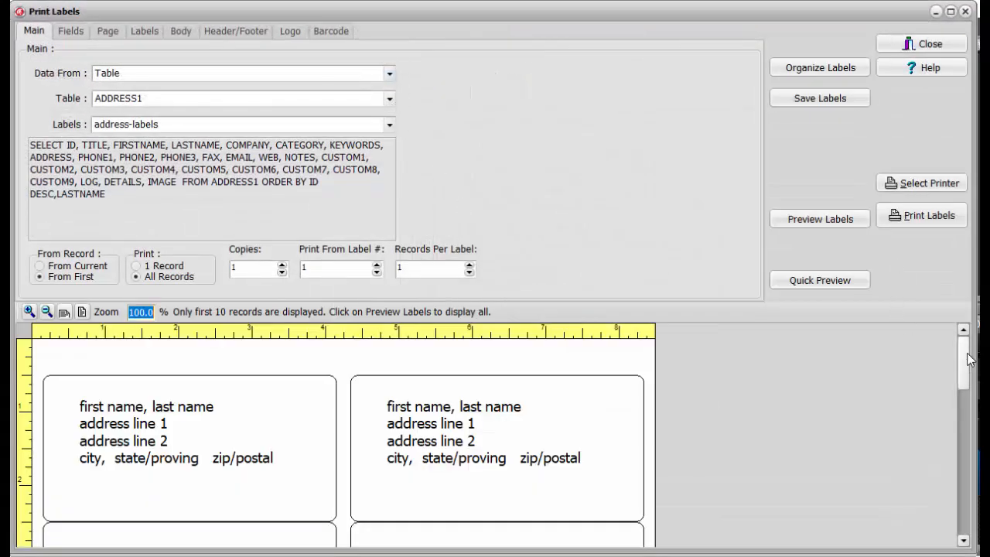
{"action": "mouse_move", "coordinate": [964, 361]}
{"action": "left_mouse_down"}
{"action": "mouse_move", "coordinate": [965, 439]}
{"action": "mouse_move", "coordinate": [966, 357]}
{"action": "left_mouse_up"}
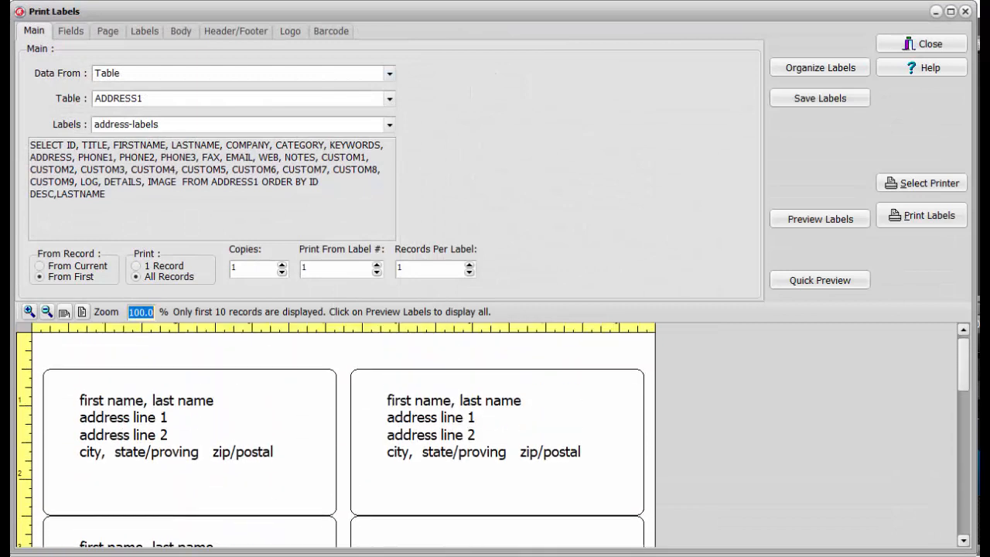
{"action": "left_click", "coordinate": [390, 124]}
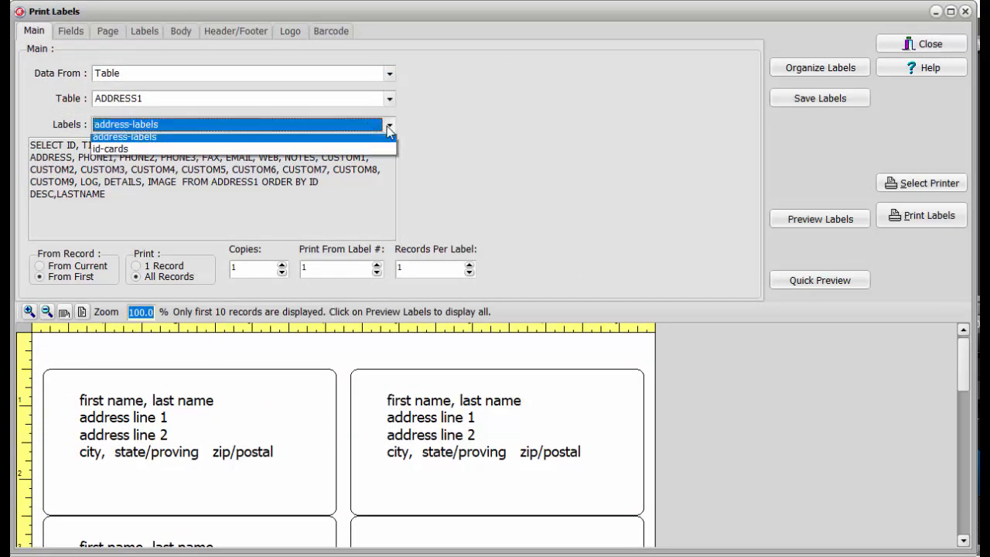
{"action": "left_click", "coordinate": [177, 163]}
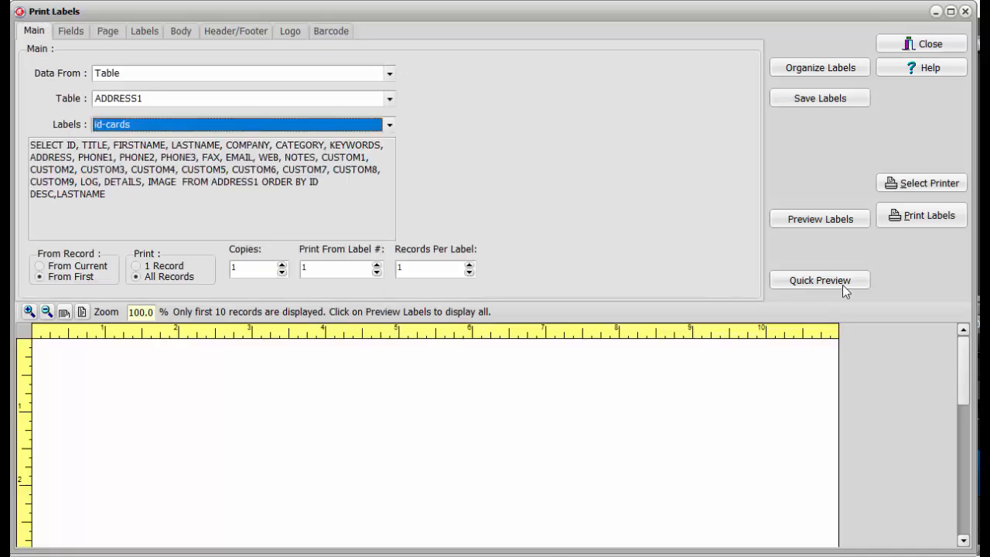
{"action": "left_click", "coordinate": [829, 219]}
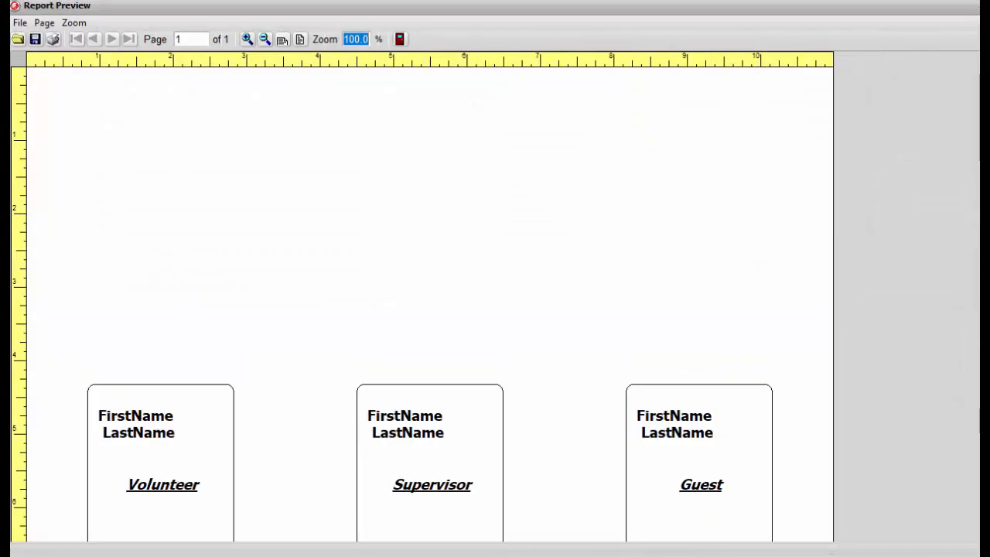
{"action": "left_click_drag", "start_coordinate": [984, 349], "coordinate": [985, 435]}
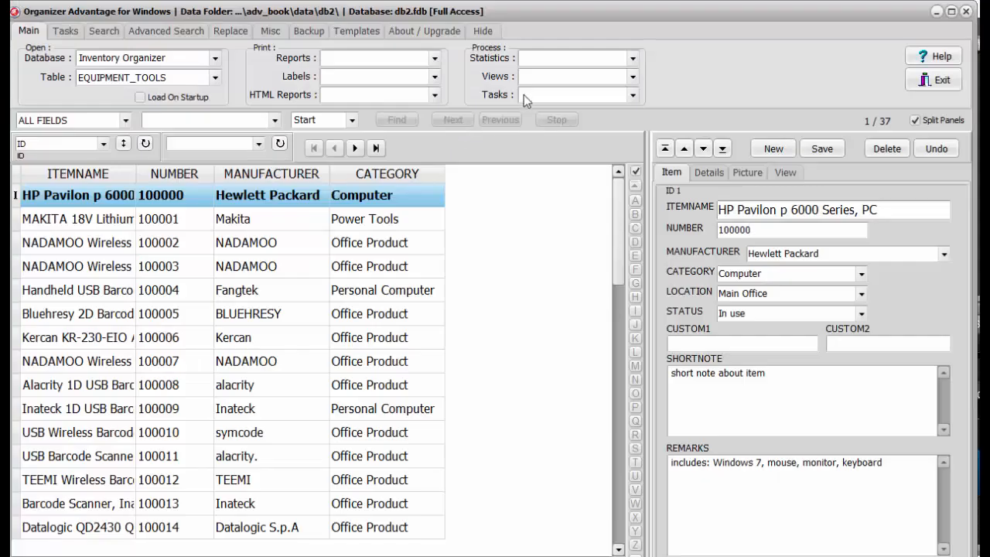
- Look through the equipment-barcode-labels and price-labels templates of the EQUIPMENT_TOOLS table
{"action": "left_click", "coordinate": [434, 77]}
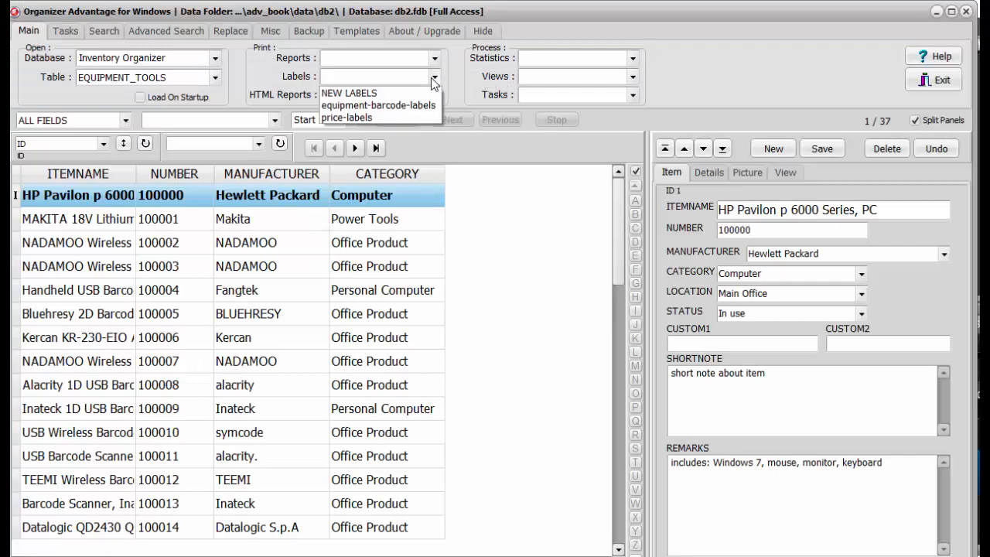
{"action": "left_click", "coordinate": [381, 105]}
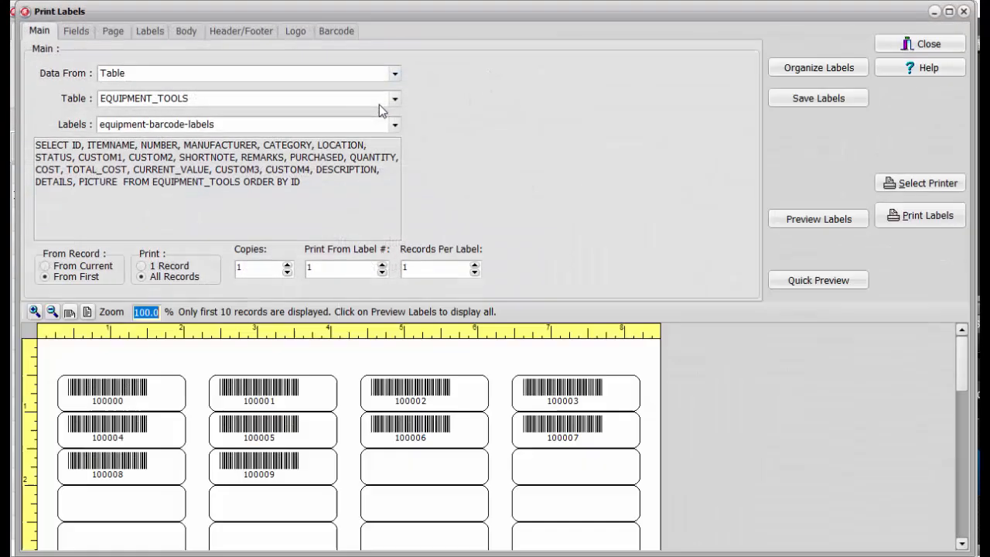
{"action": "left_click", "coordinate": [928, 43]}
{"action": "left_click", "coordinate": [435, 77]}
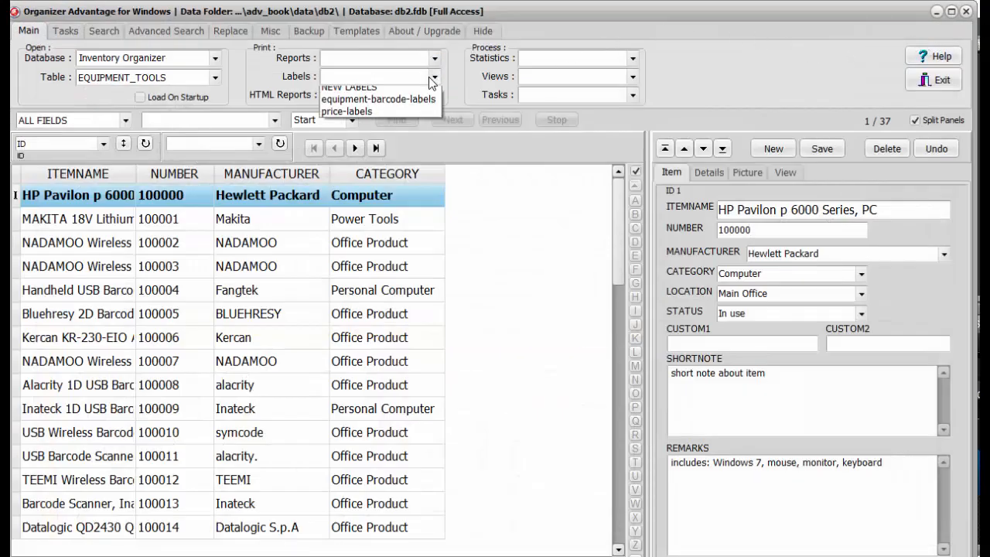
{"action": "left_click", "coordinate": [368, 116]}
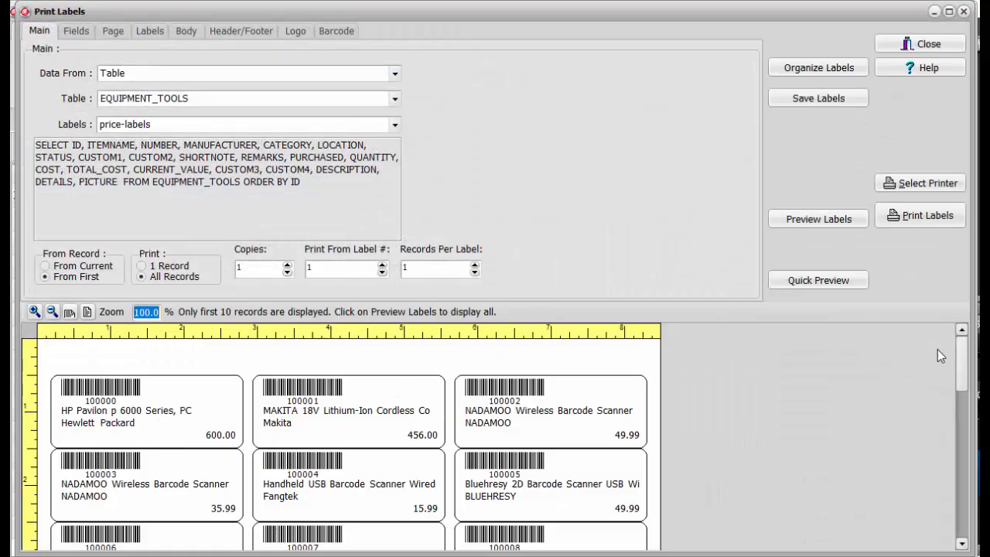
{"action": "mouse_move", "coordinate": [961, 372]}
{"action": "left_mouse_down"}
{"action": "mouse_move", "coordinate": [952, 425]}
{"action": "mouse_move", "coordinate": [963, 381]}
{"action": "left_mouse_up"}
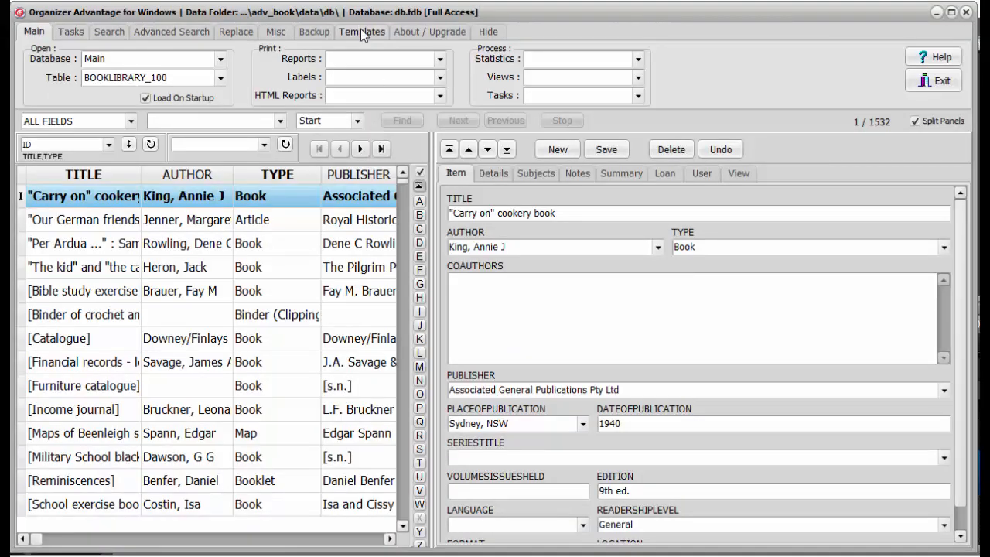
- Look through the book-barcode-labels and book-spine-labels templates of the BOOKLIBRARY_100 table
{"action": "left_click", "coordinate": [440, 78]}
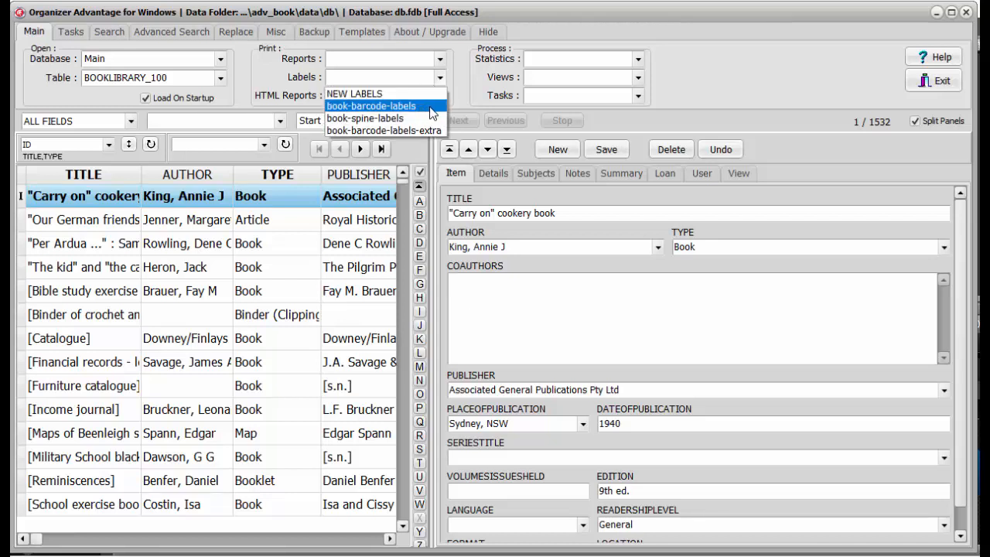
{"action": "left_click", "coordinate": [433, 106]}
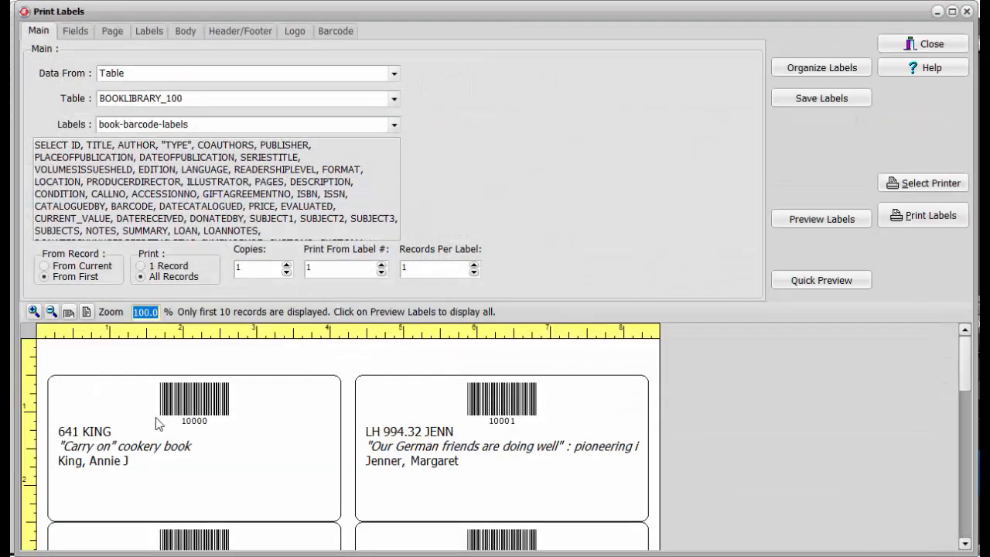
{"action": "mouse_move", "coordinate": [966, 359]}
{"action": "left_mouse_down"}
{"action": "mouse_move", "coordinate": [950, 405]}
{"action": "mouse_move", "coordinate": [960, 371]}
{"action": "left_mouse_up"}
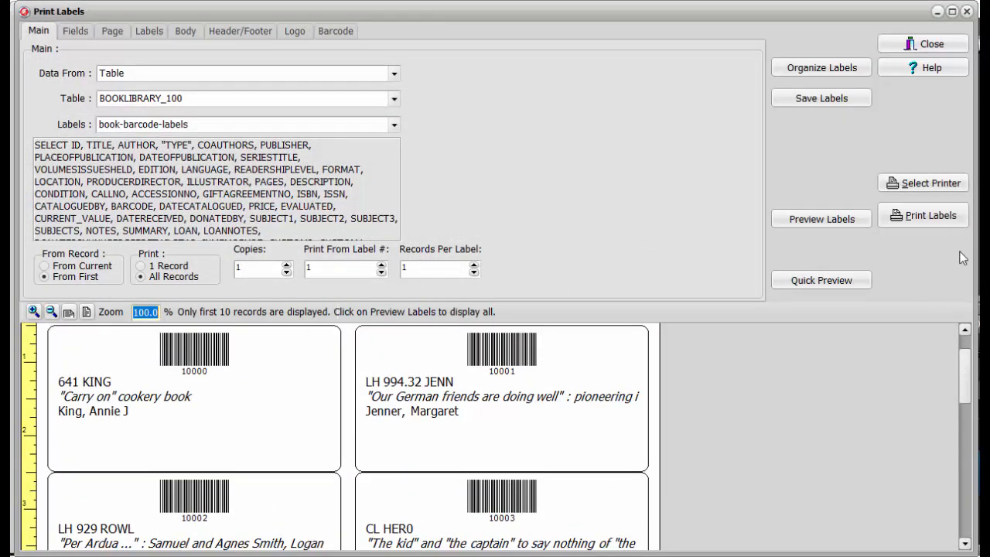
{"action": "left_click", "coordinate": [901, 44]}
{"action": "left_click", "coordinate": [439, 77]}
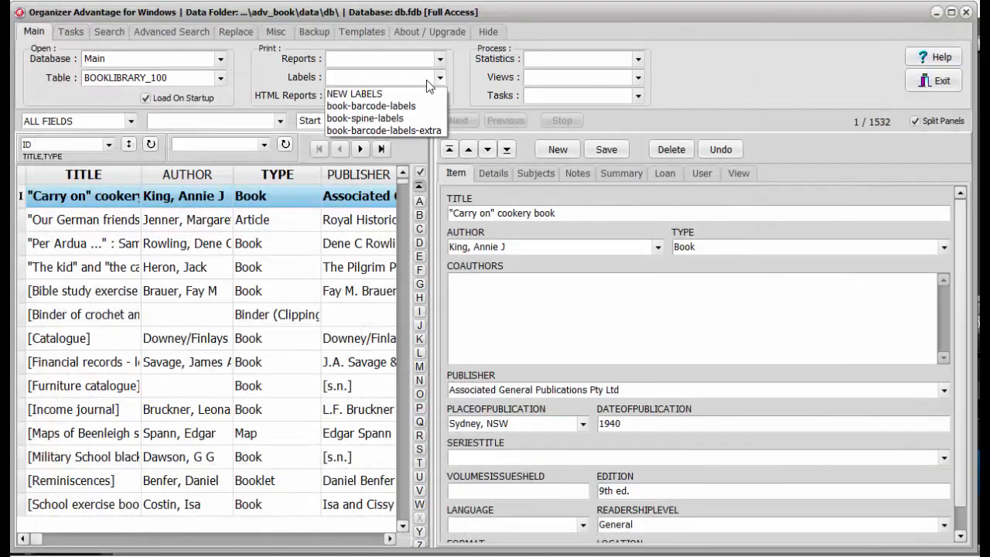
{"action": "left_click", "coordinate": [374, 118]}
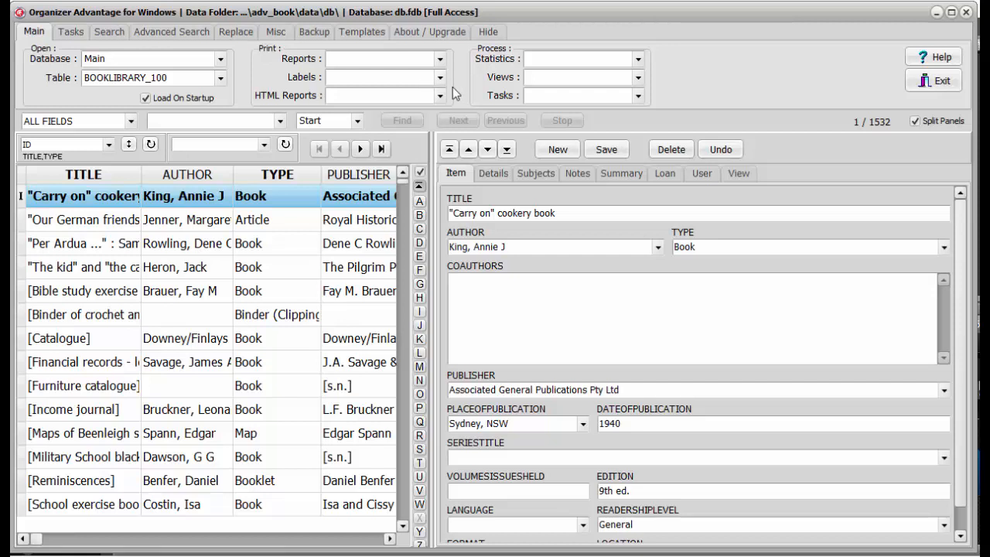
- Start a new label design for the BOOKLIBRARY_100 table, set to print 1 record from the current record
{"action": "left_click", "coordinate": [441, 78]}
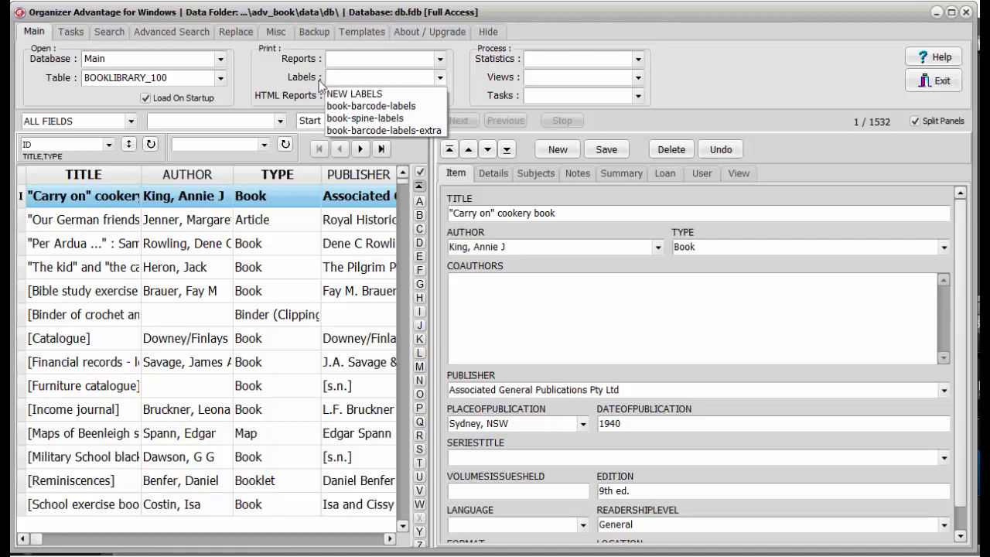
{"action": "left_click", "coordinate": [361, 94]}
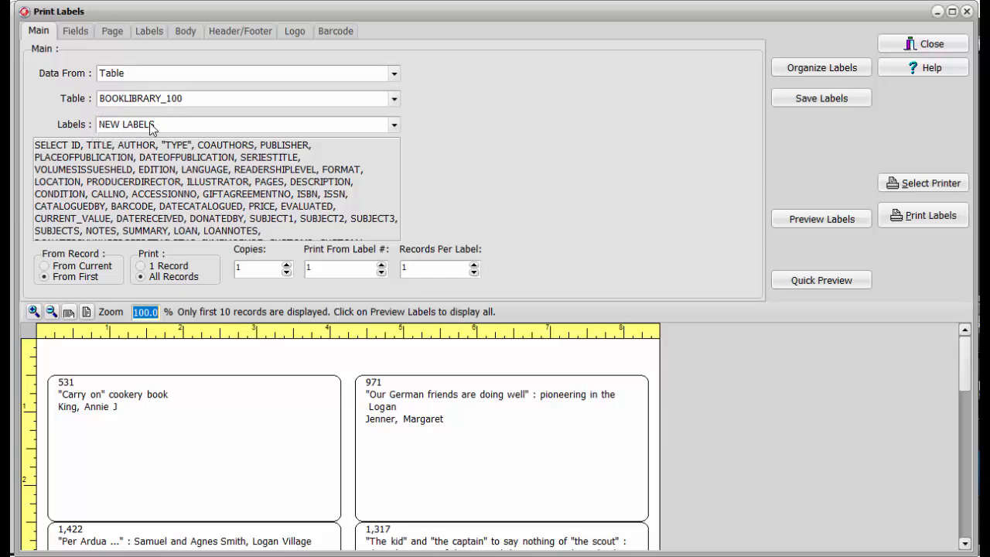
{"action": "left_click", "coordinate": [52, 269]}
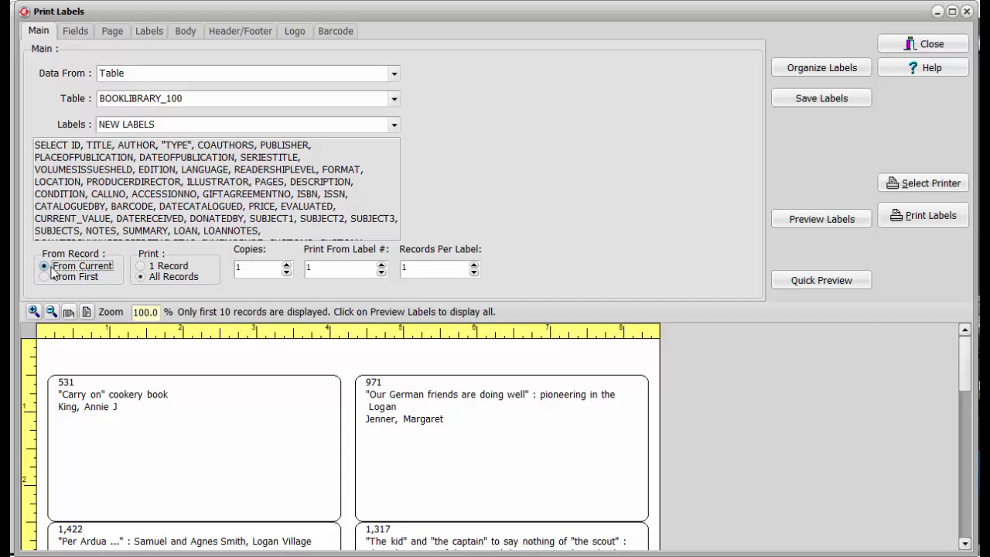
{"action": "left_click", "coordinate": [184, 268]}
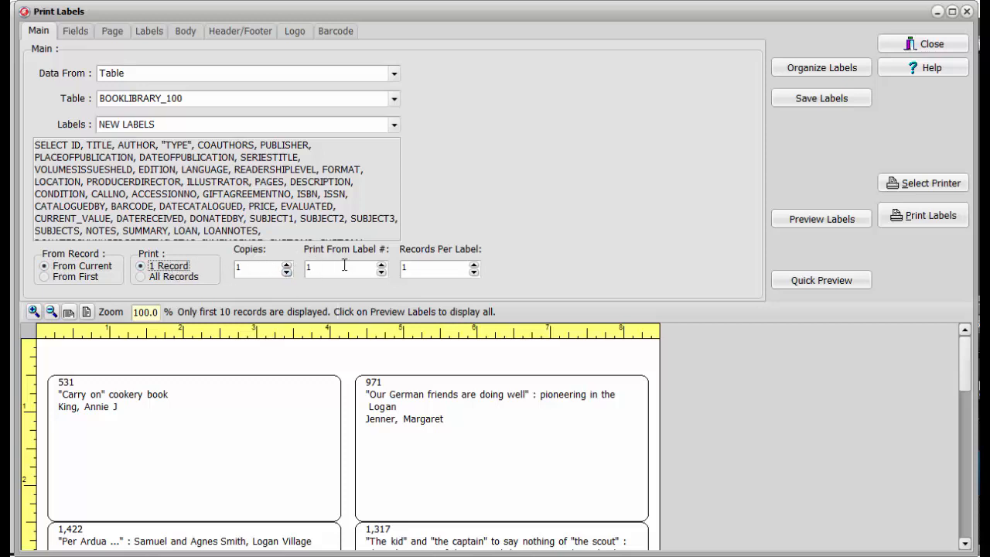
{"action": "left_click", "coordinate": [382, 268]}
{"action": "left_click", "coordinate": [473, 263]}
{"action": "left_click", "coordinate": [827, 283]}
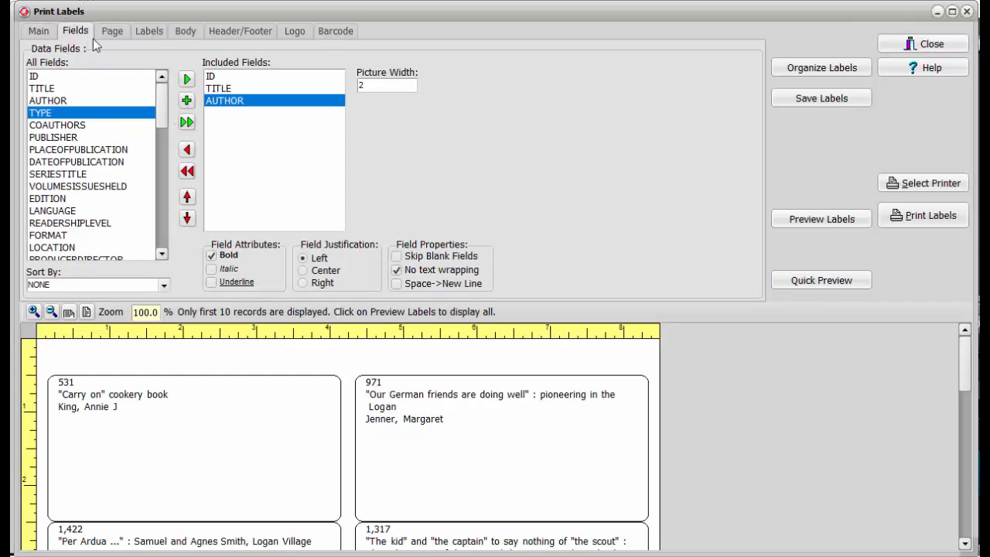
- Clear all fields included on the label and include only TITLE and AUTHOR
{"action": "left_click", "coordinate": [186, 174]}
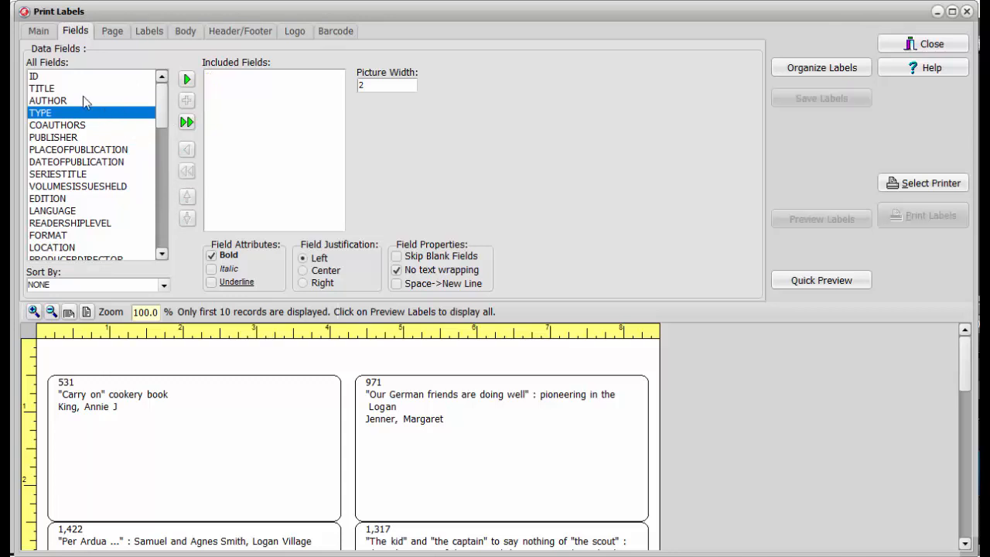
{"action": "left_click", "coordinate": [56, 90]}
{"action": "left_click", "coordinate": [185, 81]}
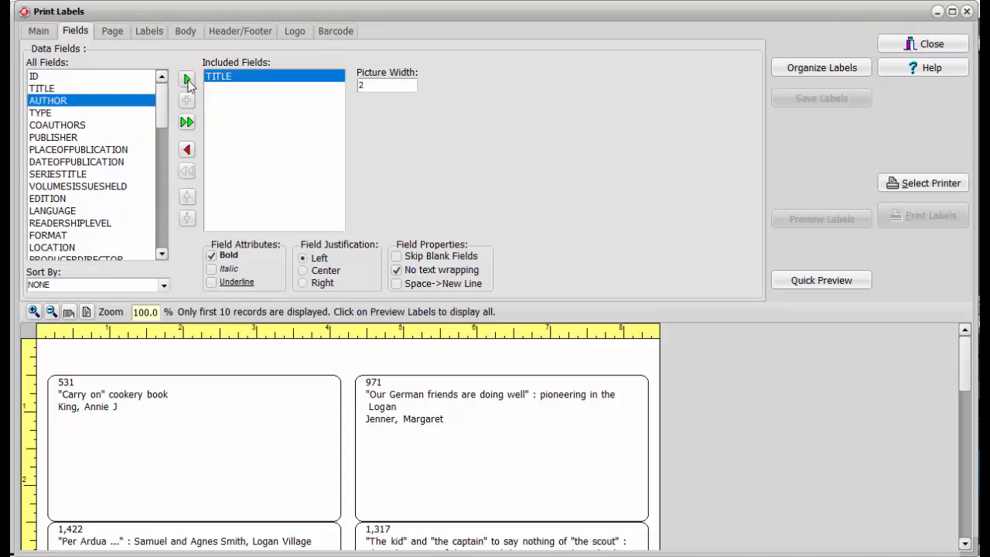
{"action": "left_click", "coordinate": [187, 79]}
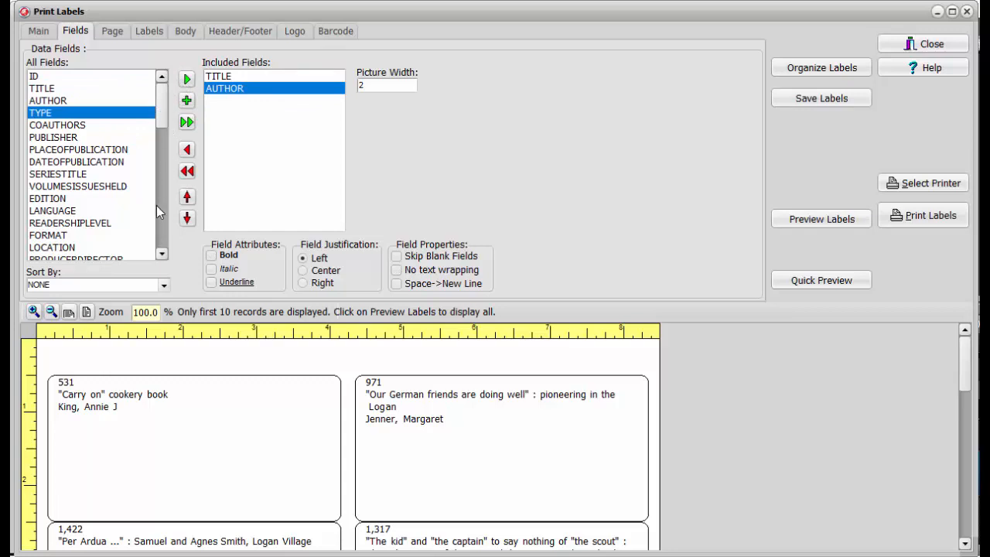
- Include the BARCODE field centered at the top of the label, with the CALLNO field directly below it and above TITLE
{"action": "scroll", "coordinate": [162, 224], "scroll_direction": "down", "scroll_amount": 5}
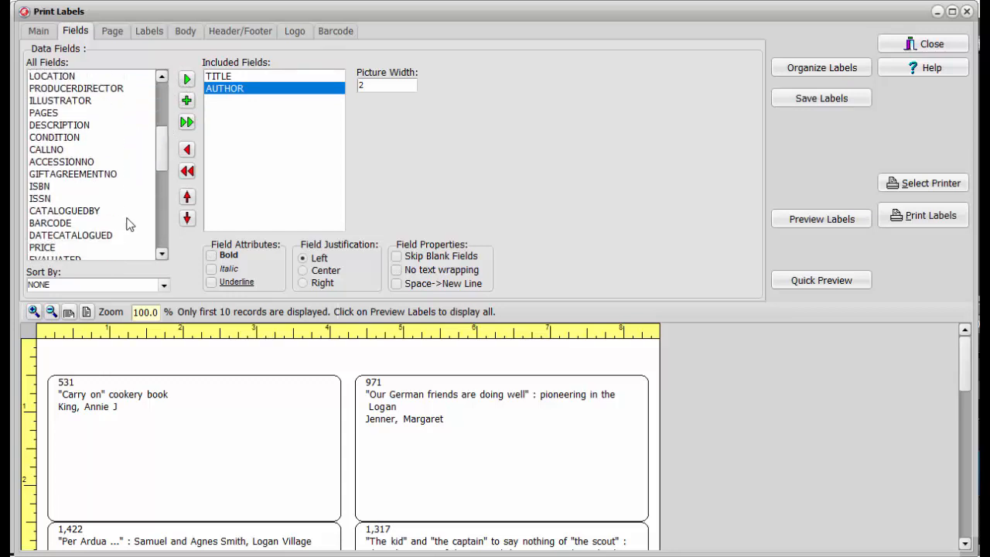
{"action": "left_click", "coordinate": [82, 222]}
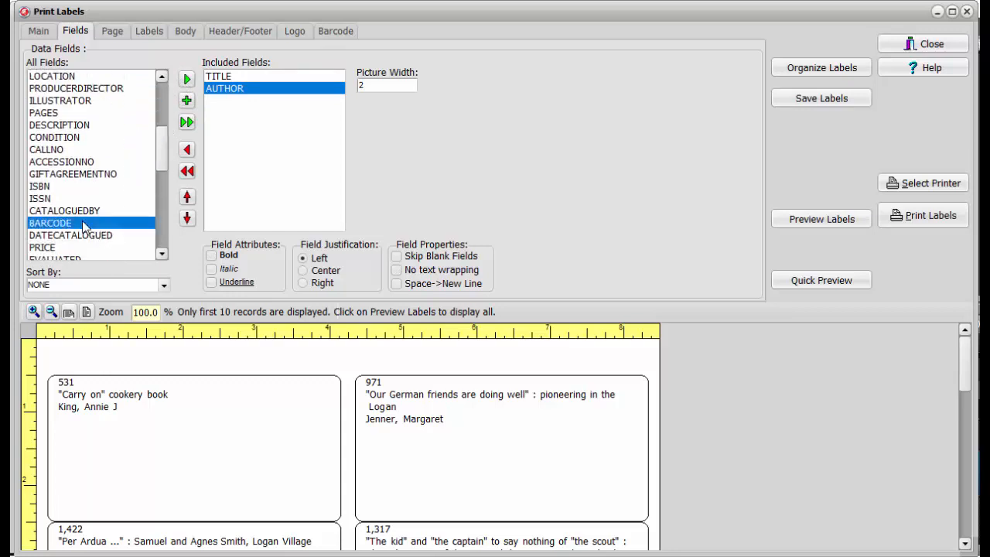
{"action": "left_click", "coordinate": [187, 80]}
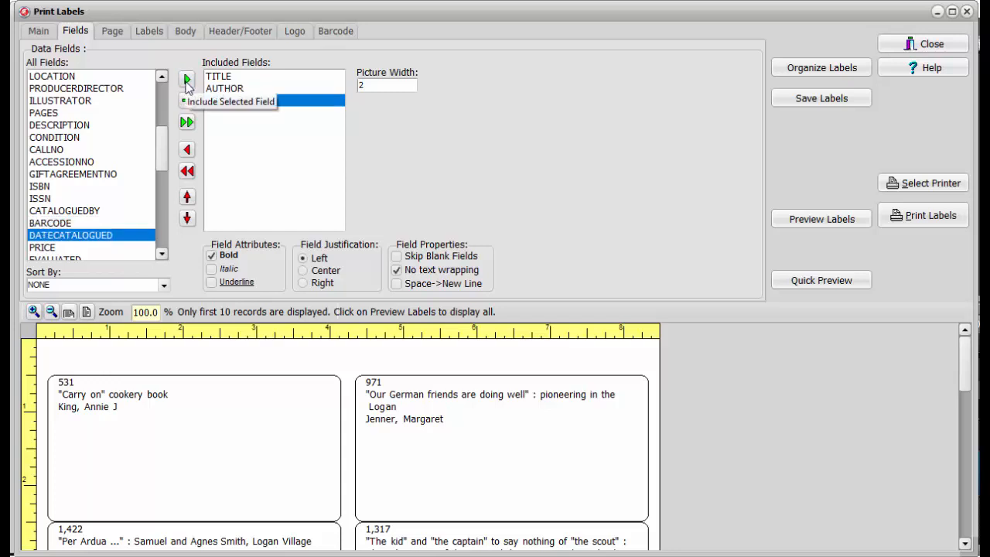
{"action": "left_click", "coordinate": [187, 198]}
{"action": "left_click", "coordinate": [186, 198]}
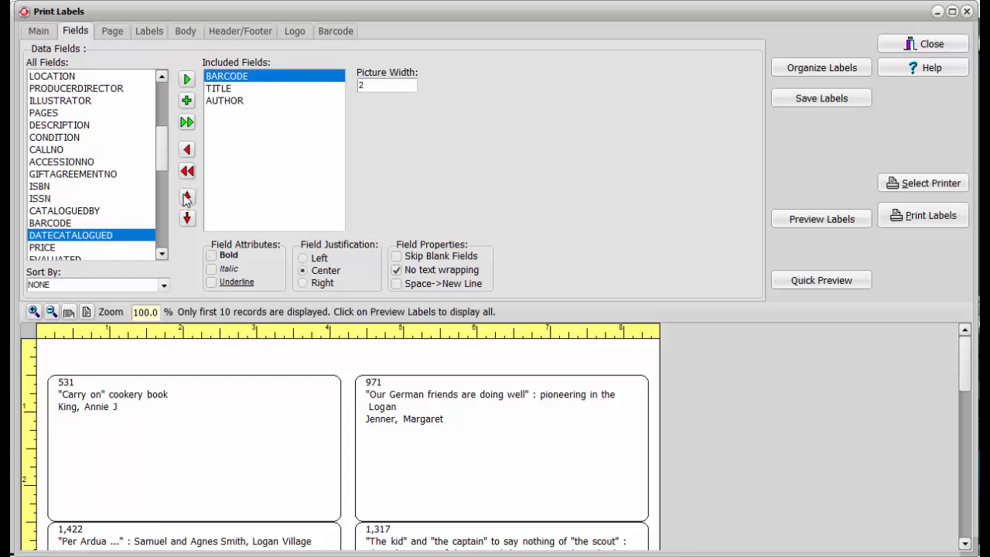
{"action": "left_click", "coordinate": [54, 151]}
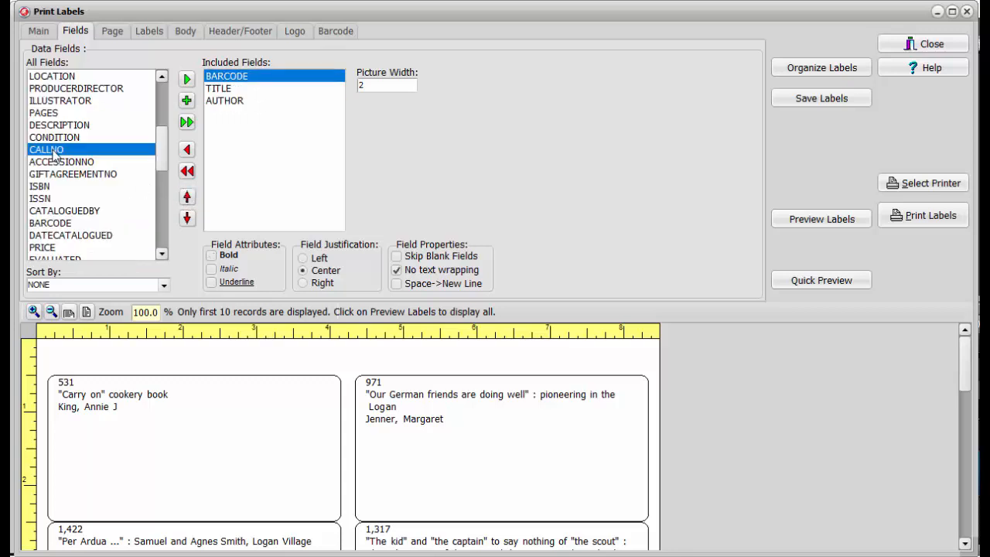
{"action": "left_click", "coordinate": [186, 79]}
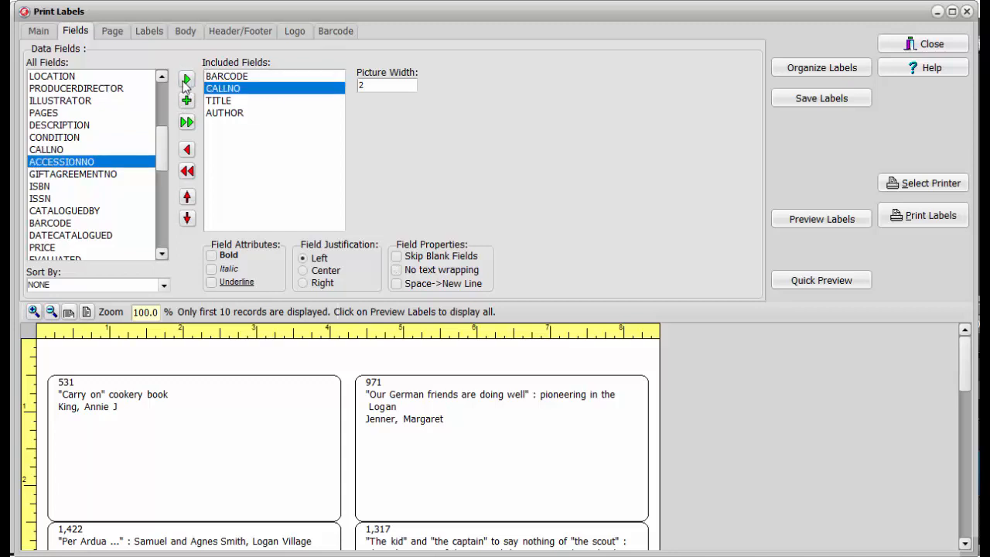
- Make the included TITLE field italic and toggle its No text wrapping property
{"action": "left_click", "coordinate": [234, 101]}
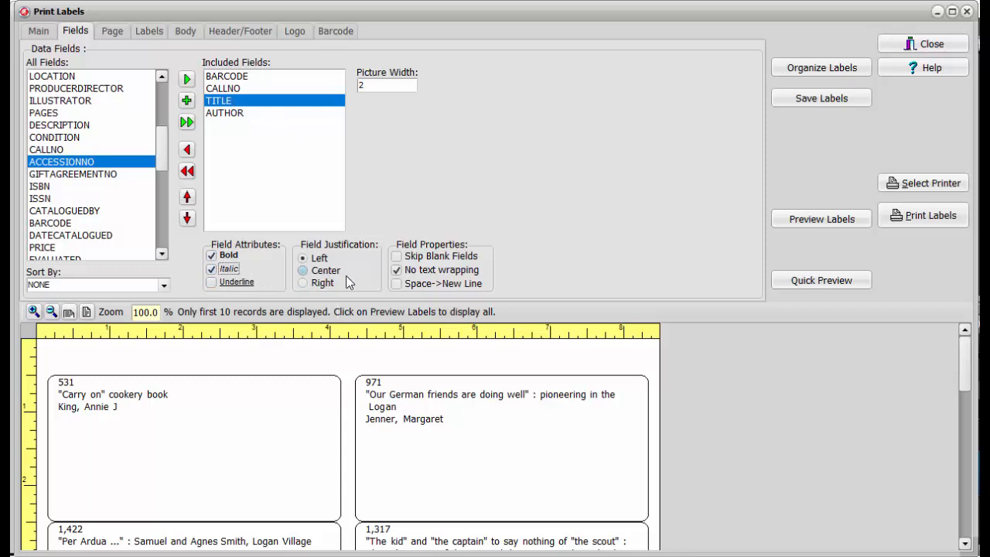
{"action": "left_click", "coordinate": [416, 273]}
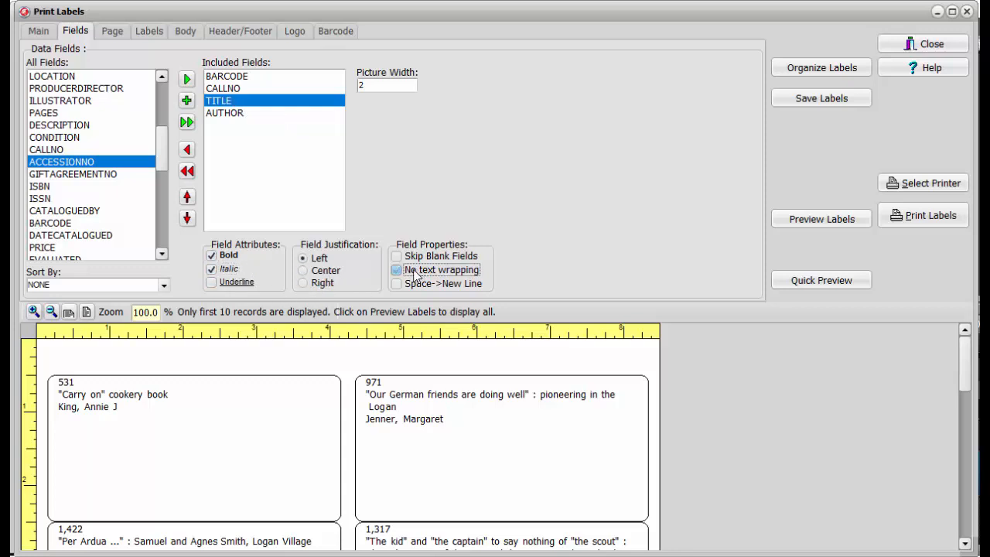
- Underline the included AUTHOR field, select the BARCODE field, and refresh the quick preview of the labels
{"action": "left_click", "coordinate": [239, 116]}
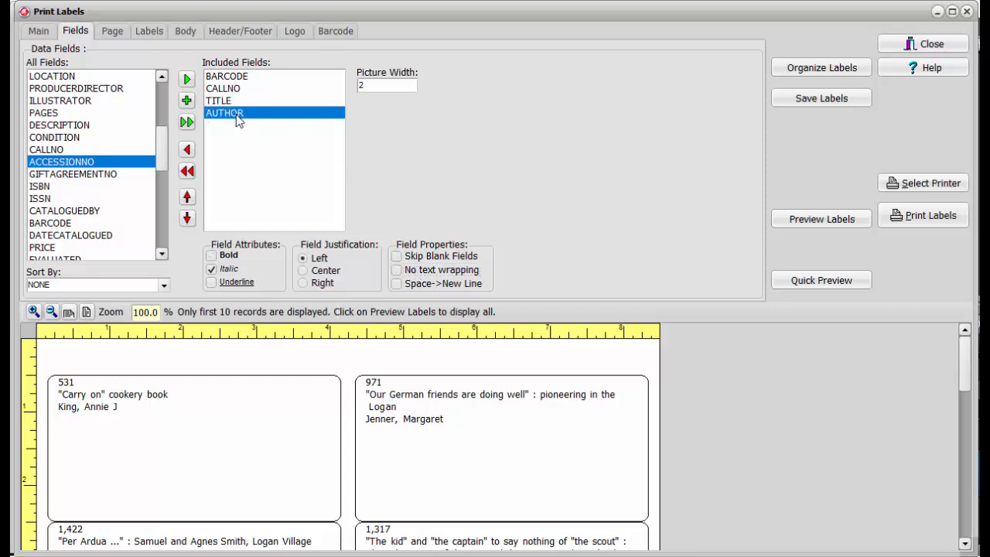
{"action": "left_click", "coordinate": [236, 282]}
{"action": "left_click", "coordinate": [249, 78]}
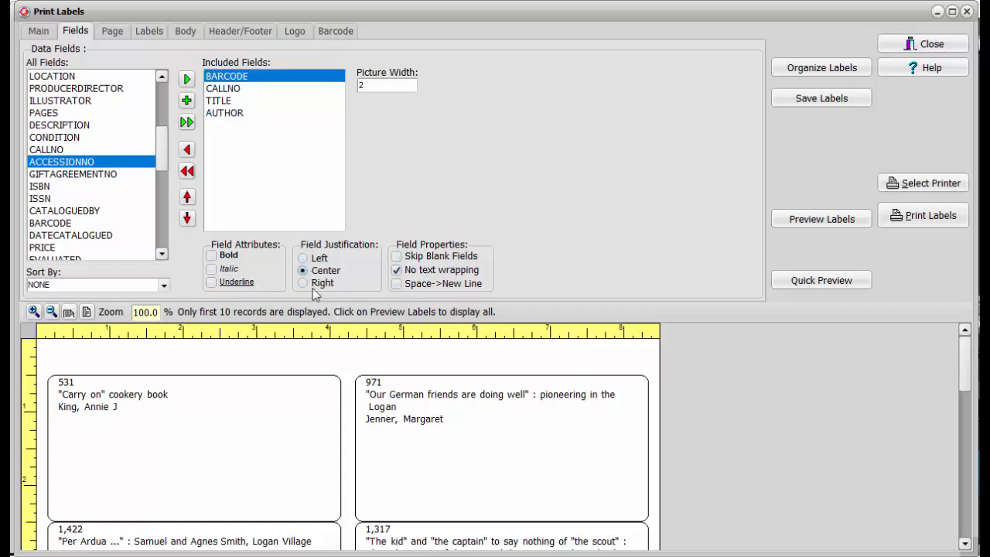
{"action": "left_click", "coordinate": [823, 281]}
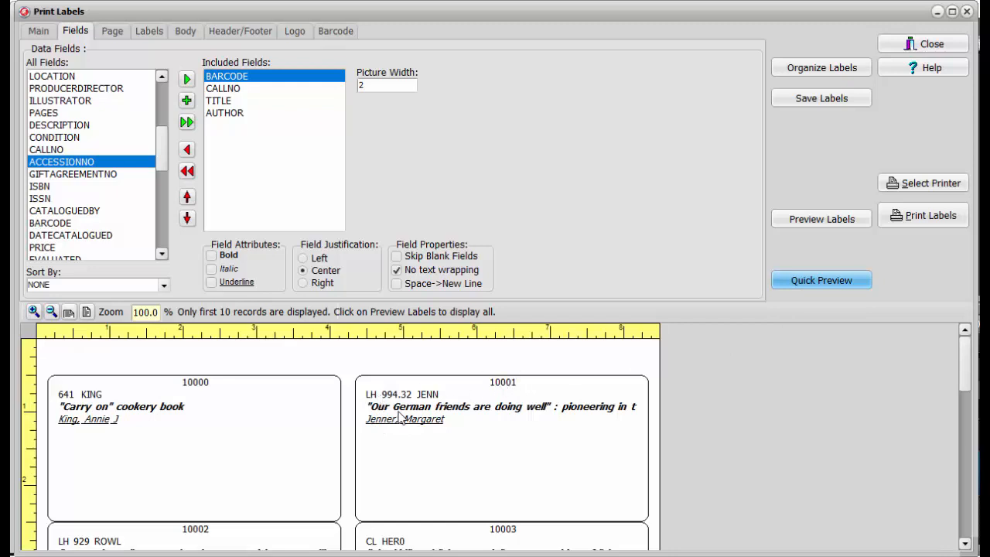
- Turn on Space->New Line for the included CALLNO field and refresh the quick preview
{"action": "left_click", "coordinate": [244, 88]}
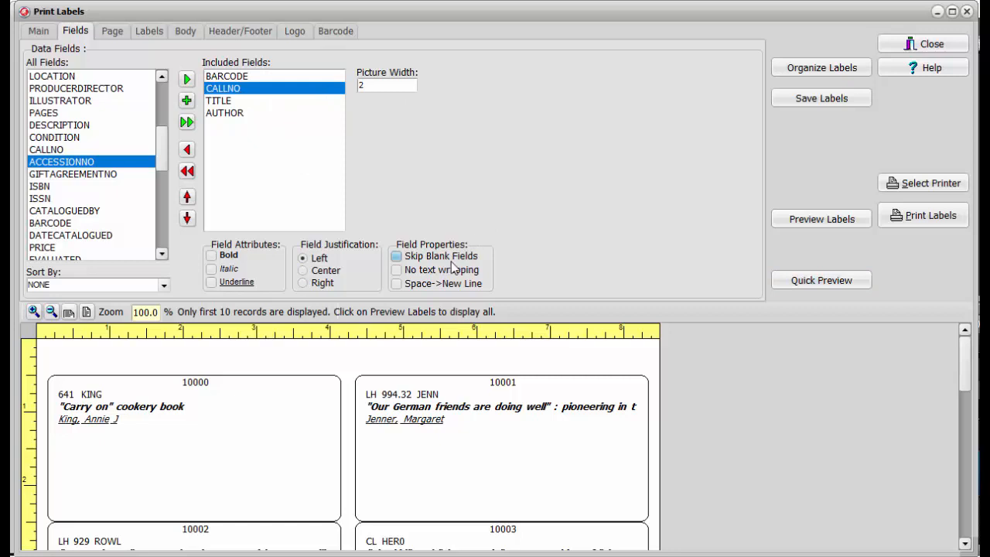
{"action": "left_click", "coordinate": [397, 284]}
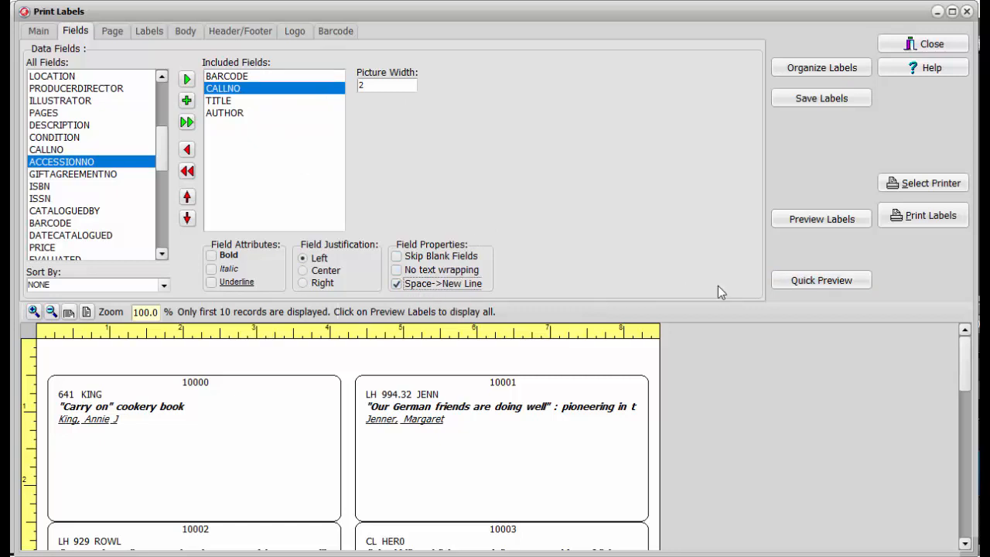
{"action": "left_click", "coordinate": [788, 278]}
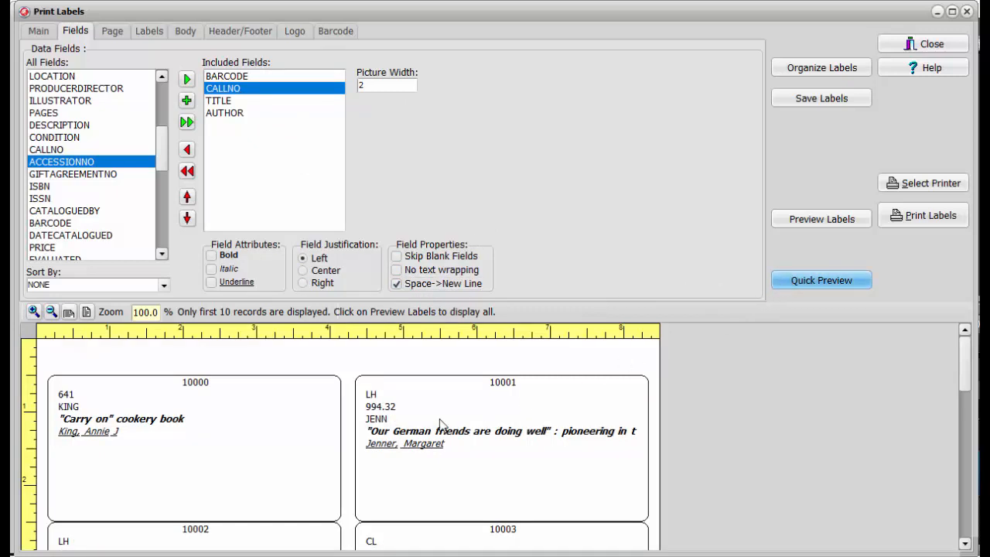
- Try the Avery (North America) label format AV 5162 14 Address, ID, Barcode and preview it
{"action": "left_click", "coordinate": [143, 32]}
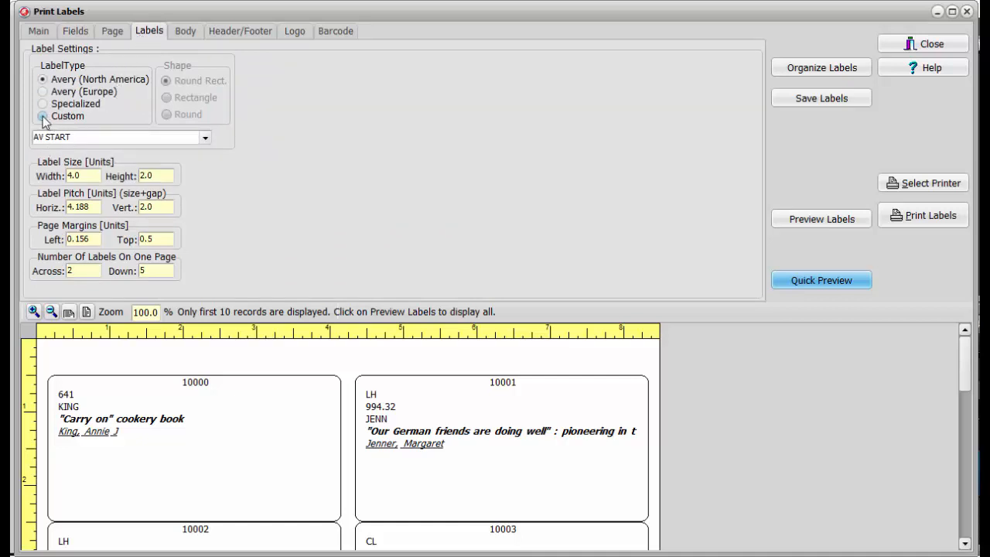
{"action": "left_click", "coordinate": [43, 117]}
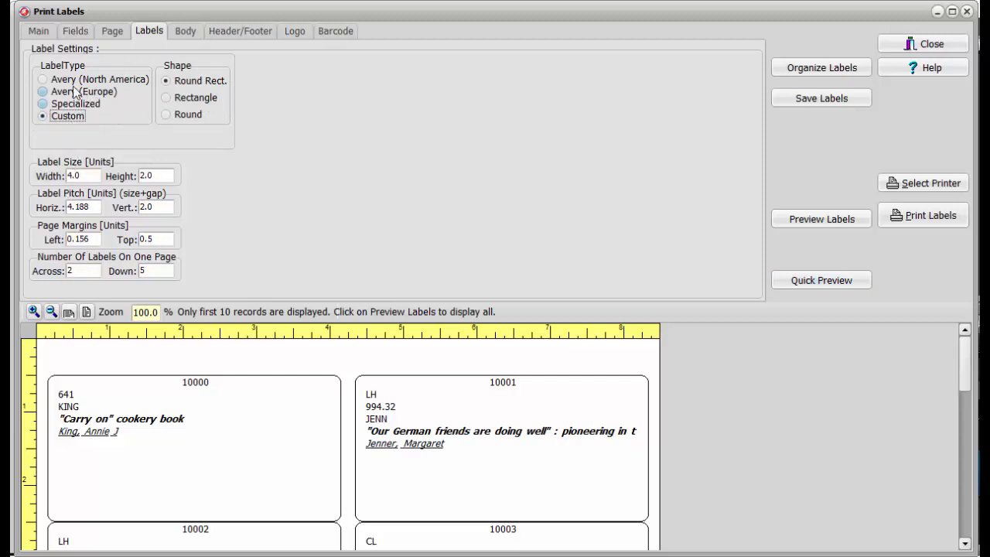
{"action": "left_click", "coordinate": [49, 80]}
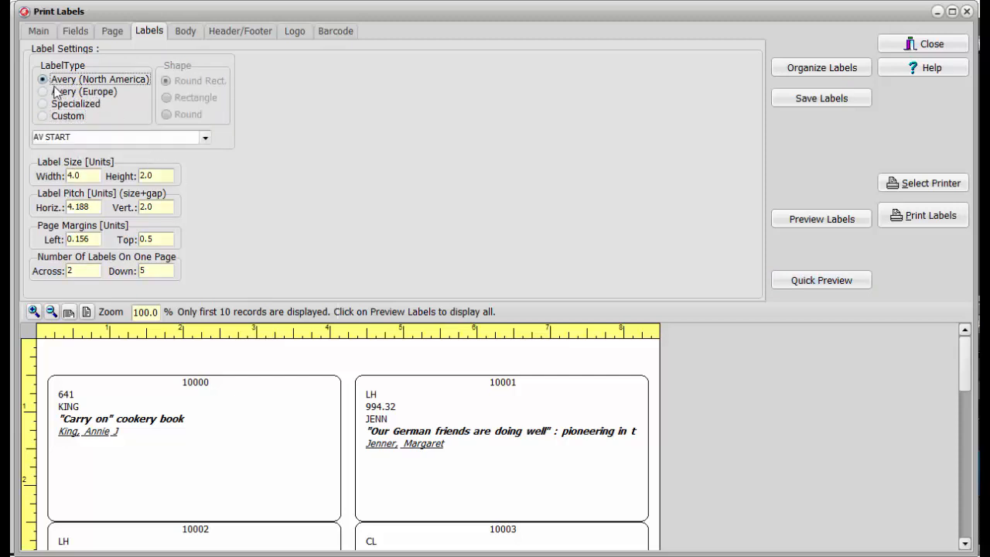
{"action": "left_click", "coordinate": [206, 137]}
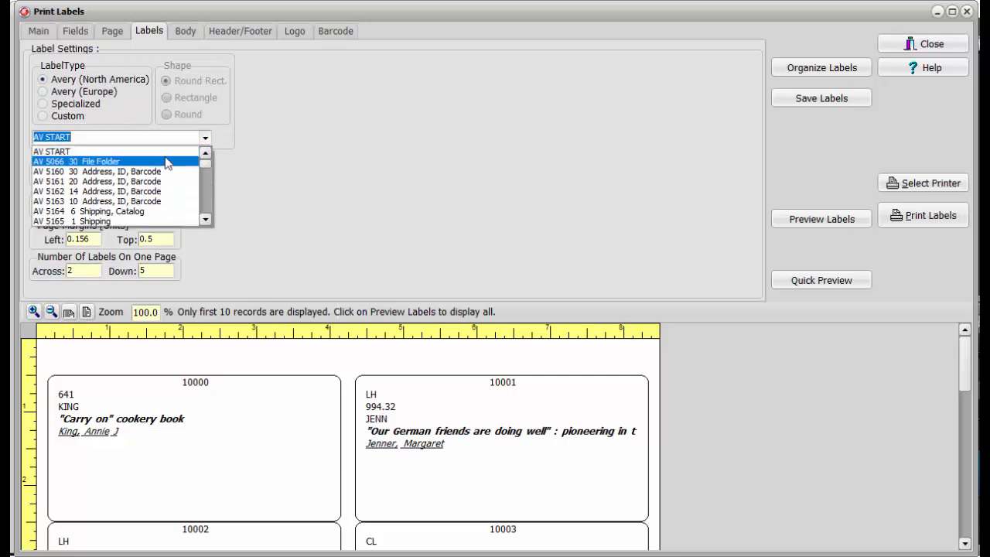
{"action": "left_click", "coordinate": [129, 192]}
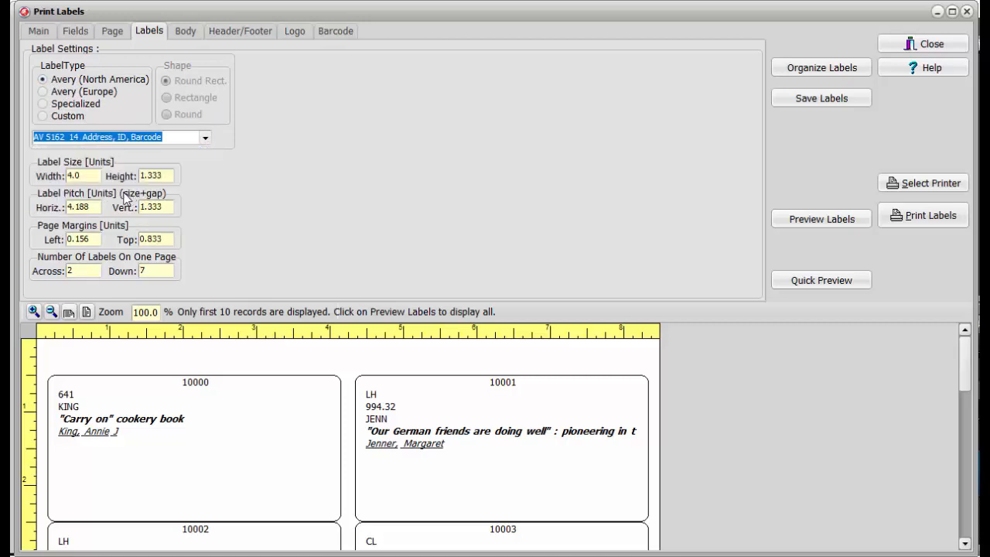
{"action": "left_click", "coordinate": [808, 280]}
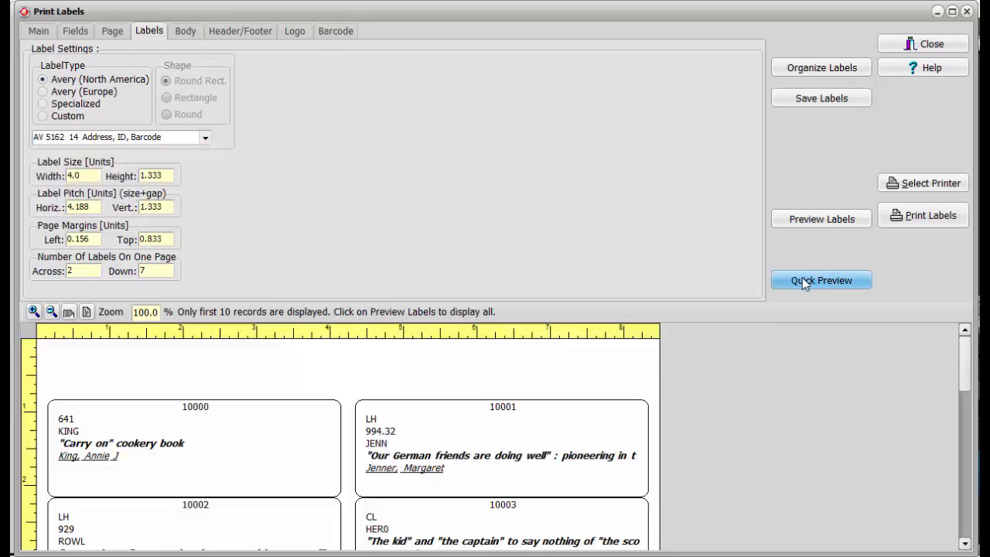
- Try the Av 5197 12 Diskette label format and preview it
{"action": "left_click", "coordinate": [205, 139]}
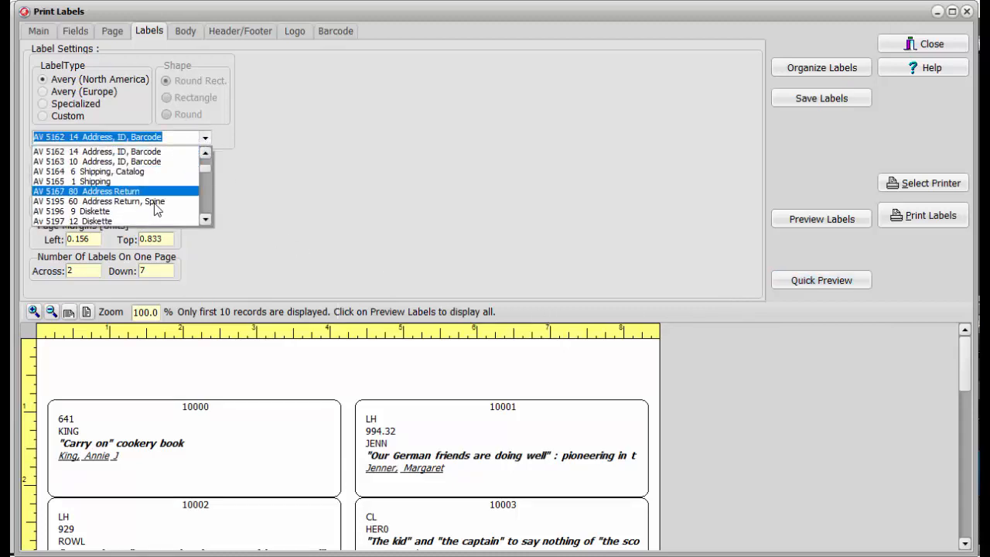
{"action": "left_click", "coordinate": [147, 220]}
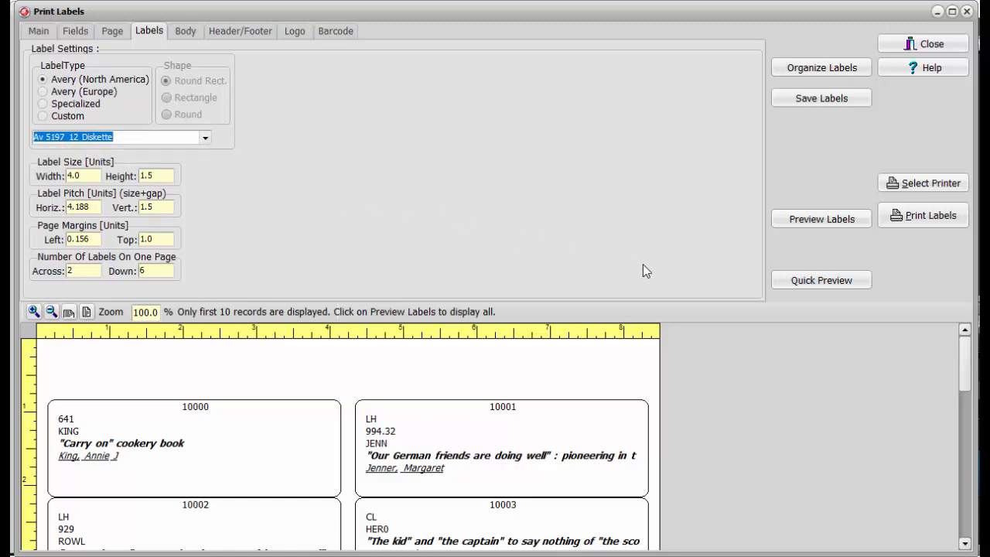
{"action": "left_click", "coordinate": [784, 279]}
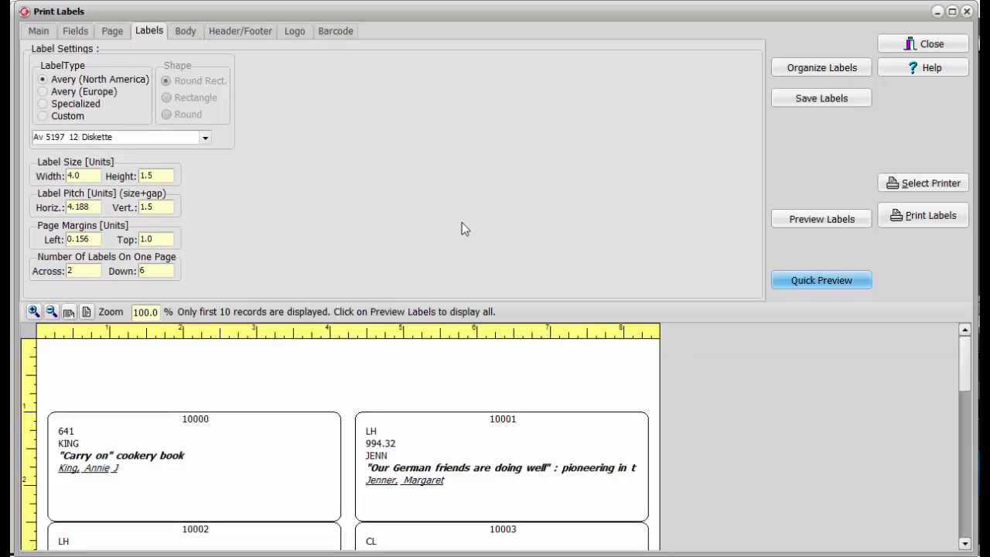
- Set the label format to AV 5163 10 Address, ID, Barcode and refresh the quick preview
{"action": "left_click", "coordinate": [205, 140]}
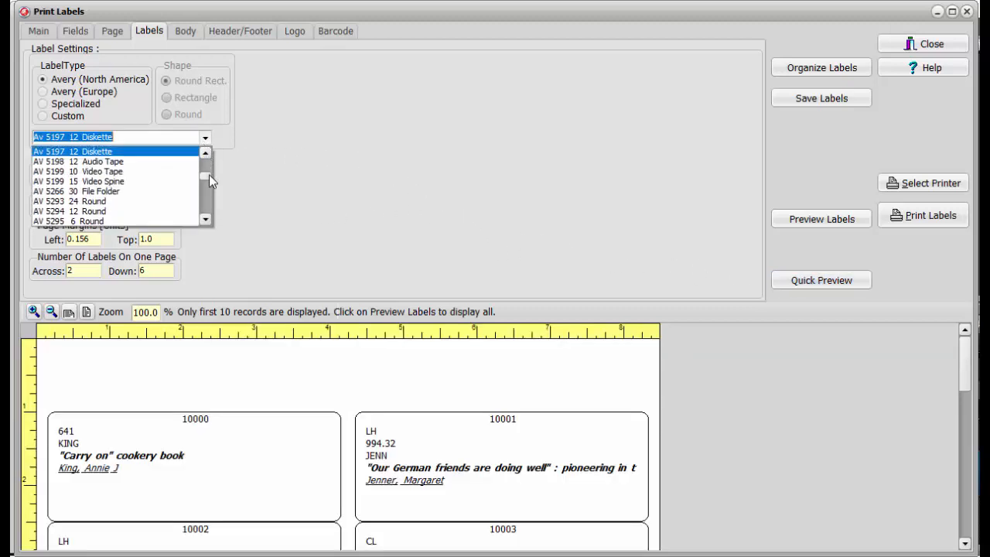
{"action": "left_click_drag", "start_coordinate": [205, 180], "coordinate": [205, 157]}
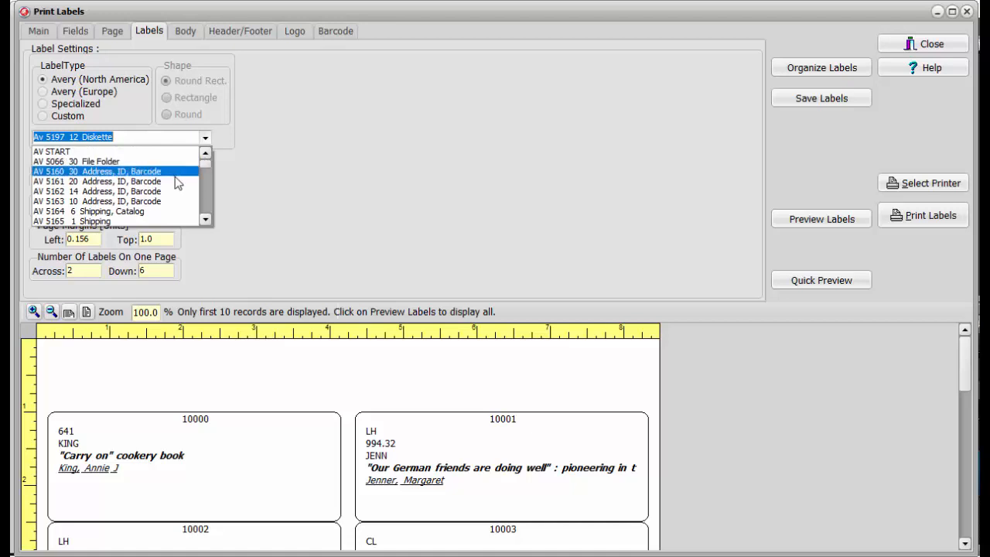
{"action": "left_click", "coordinate": [130, 202]}
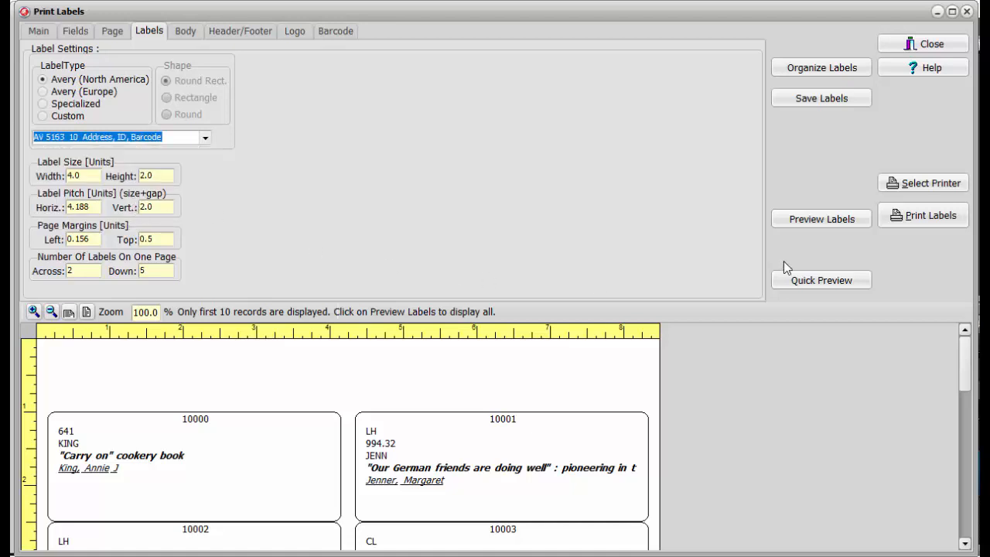
{"action": "left_click", "coordinate": [802, 282]}
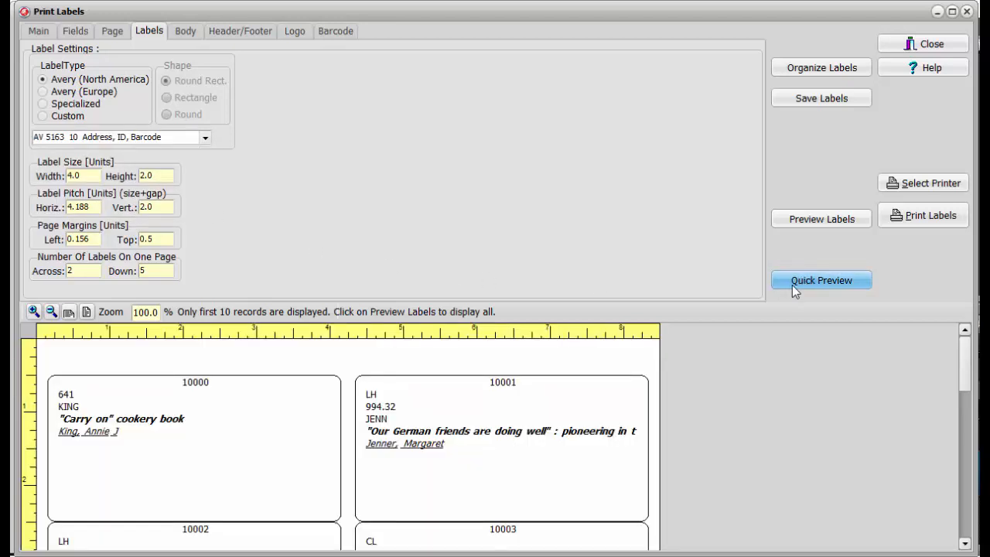
- Review the label body's left and top text margins and its font settings
{"action": "left_click", "coordinate": [186, 34]}
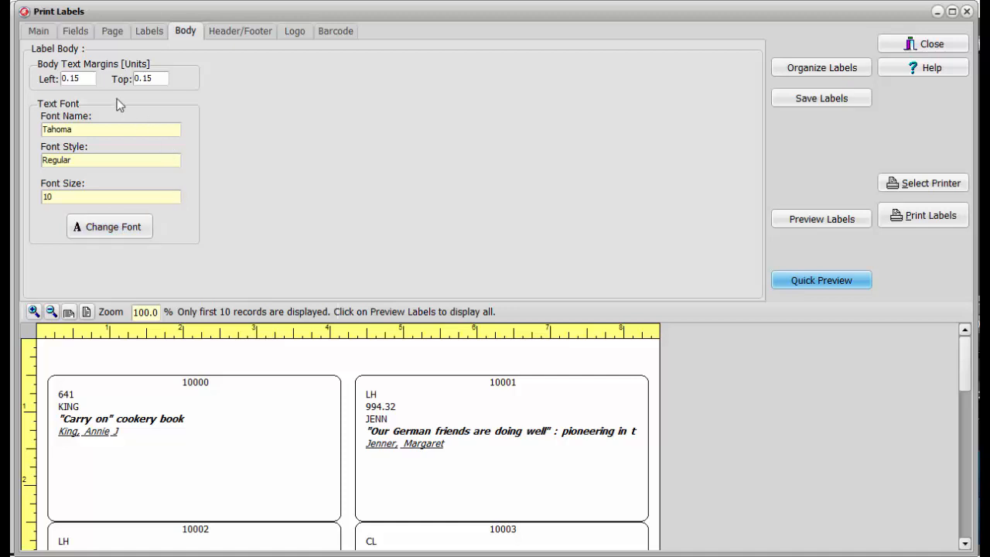
{"action": "left_click", "coordinate": [88, 79]}
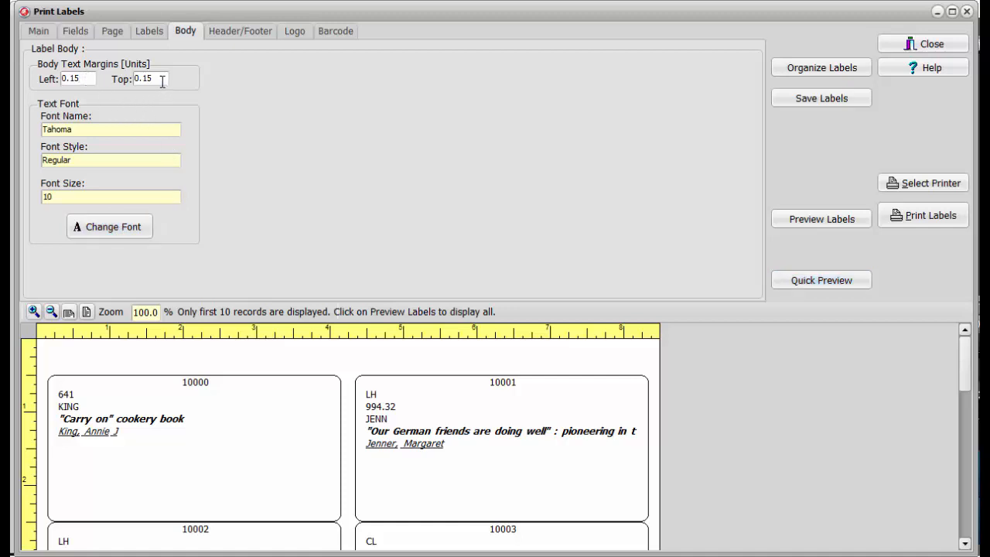
{"action": "key", "text": "Tab"}
- Paste "Library Name" as the label's header/footer text and refresh the quick preview
{"action": "left_click", "coordinate": [250, 32]}
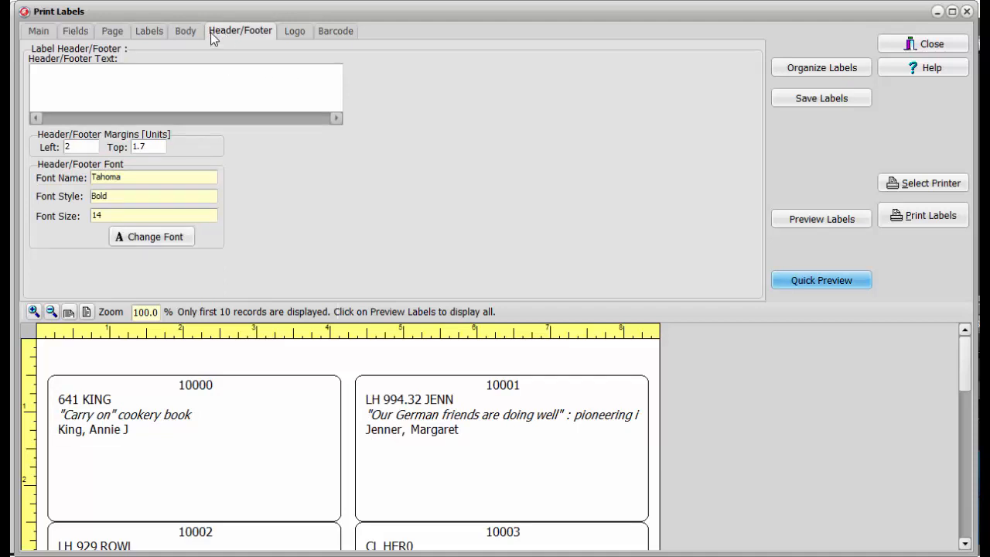
{"action": "right_click", "coordinate": [87, 72]}
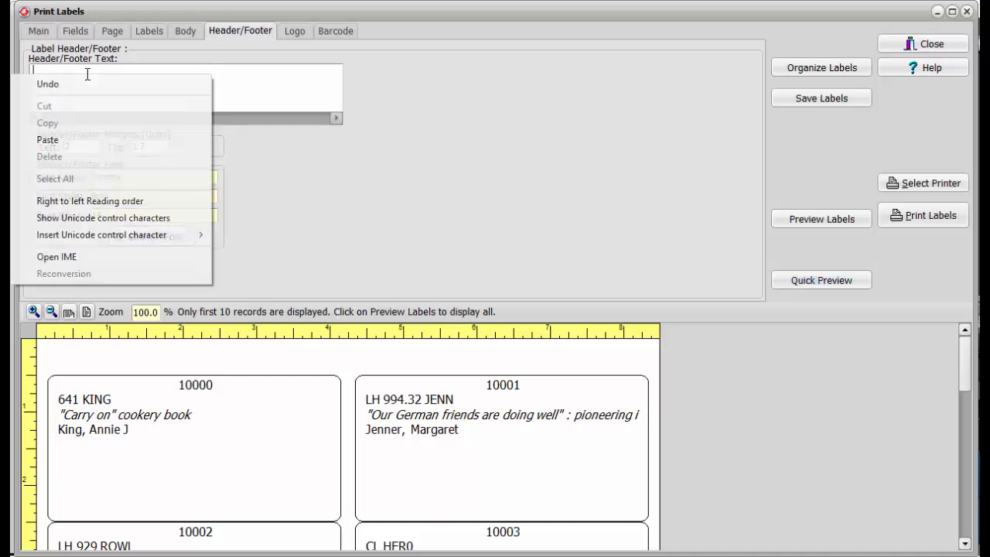
{"action": "left_click", "coordinate": [67, 146]}
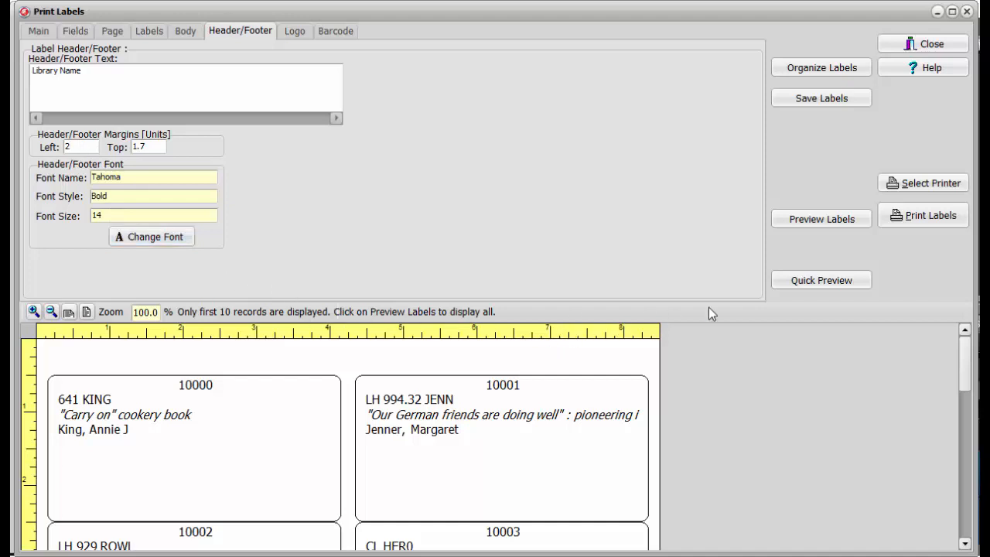
{"action": "left_click", "coordinate": [822, 283]}
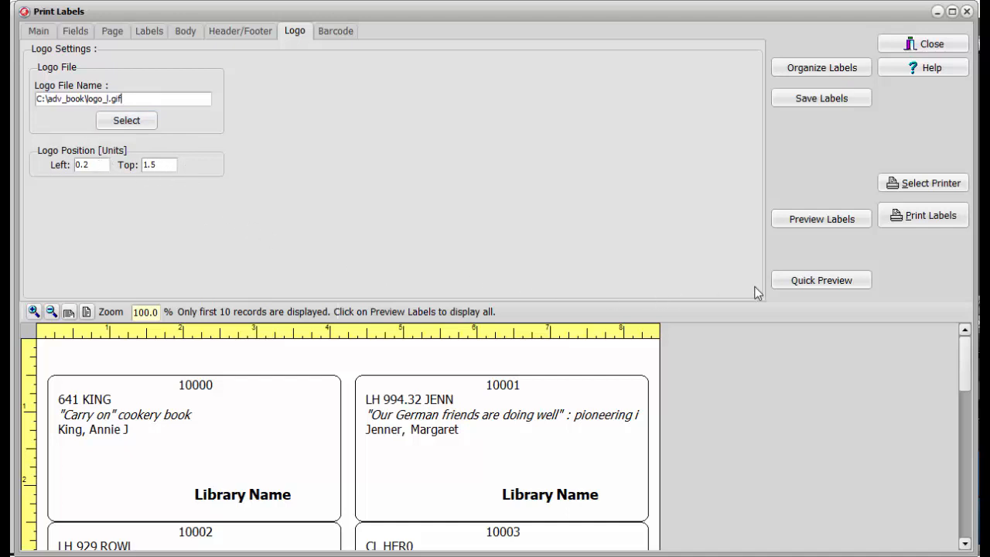
- Refresh the quick preview to show the labels with the logo file C:\adv_book\logo_l.gif
{"action": "left_click", "coordinate": [793, 280]}
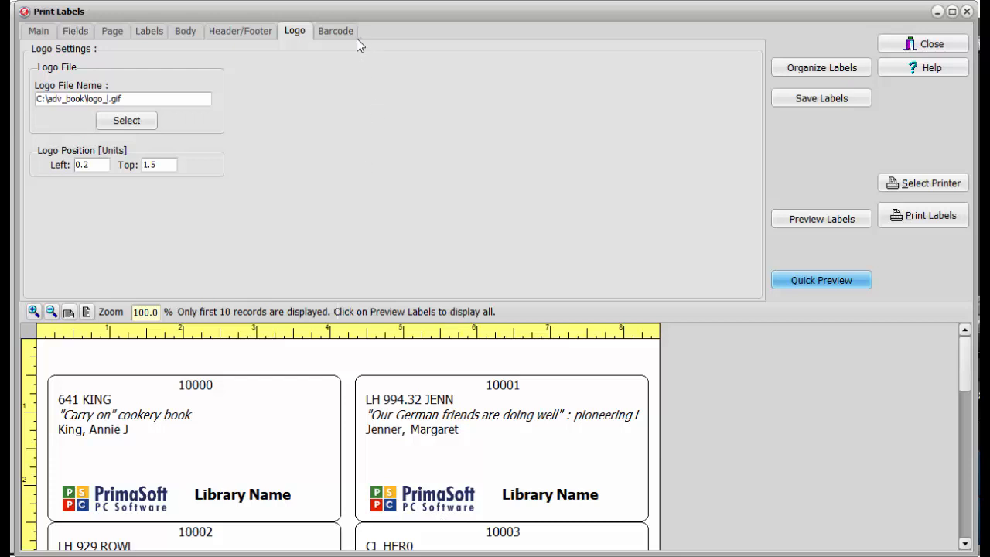
- Check the included BARCODE field's settings and assign BARCODE as the label's bar code field
{"action": "left_click", "coordinate": [336, 36]}
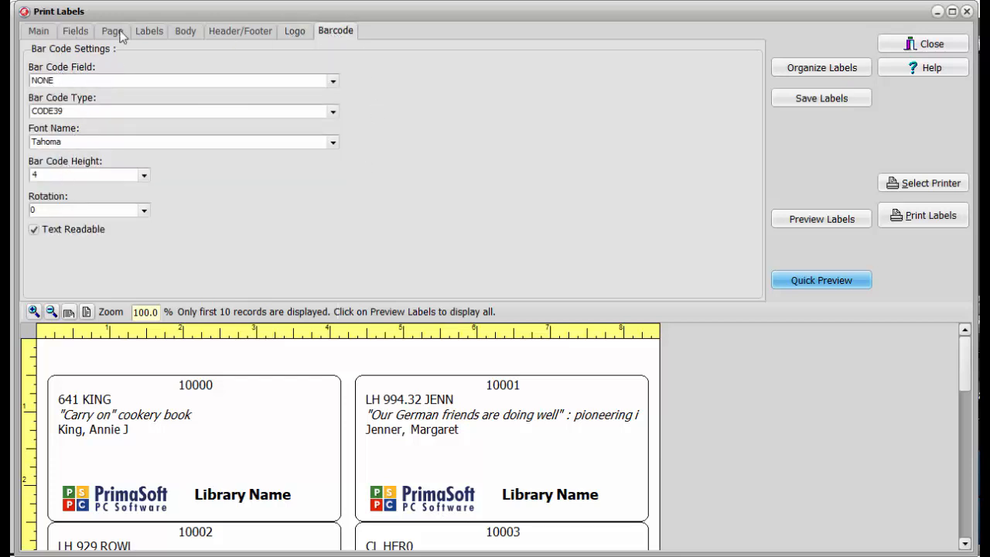
{"action": "left_click", "coordinate": [77, 31]}
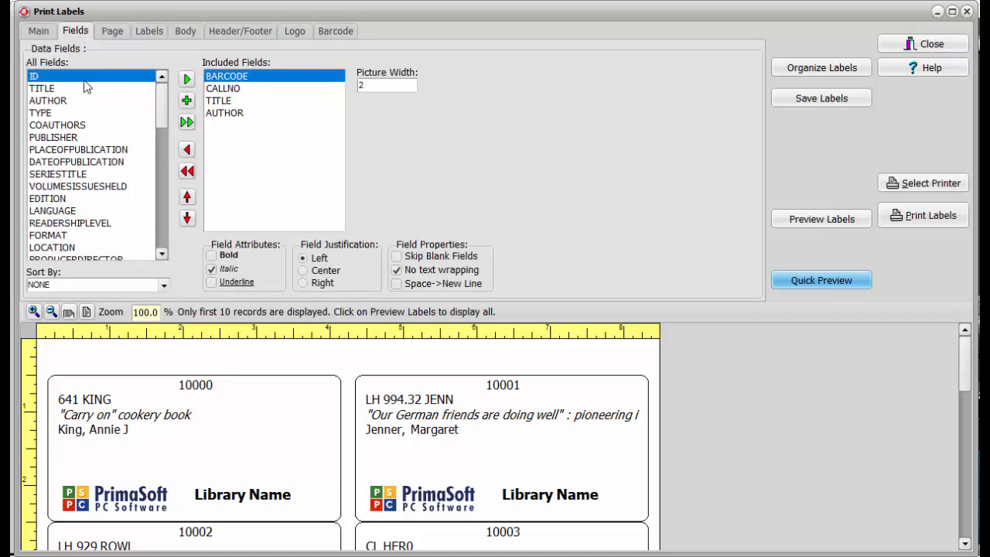
{"action": "left_click", "coordinate": [245, 77]}
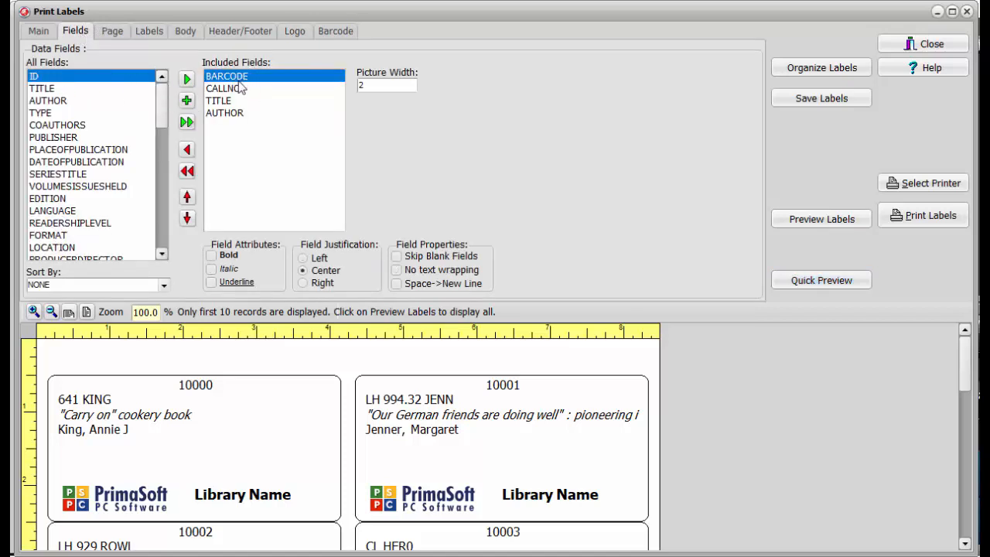
{"action": "left_click", "coordinate": [344, 35]}
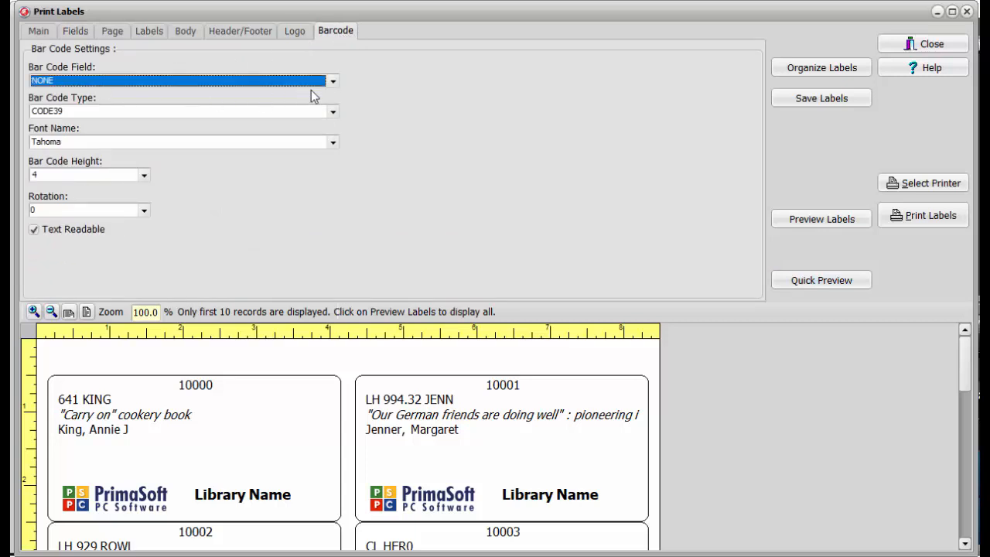
{"action": "left_click", "coordinate": [332, 82]}
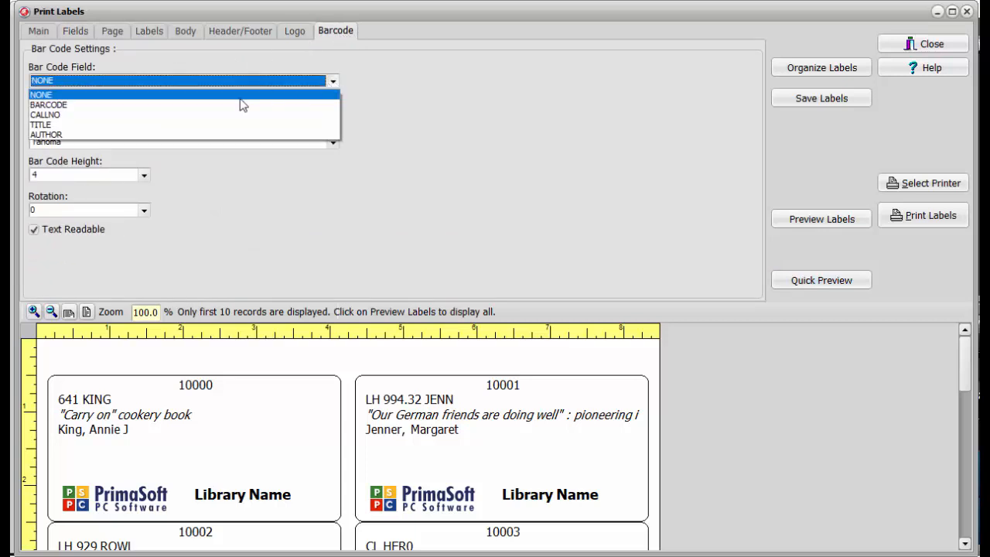
{"action": "left_click", "coordinate": [142, 106]}
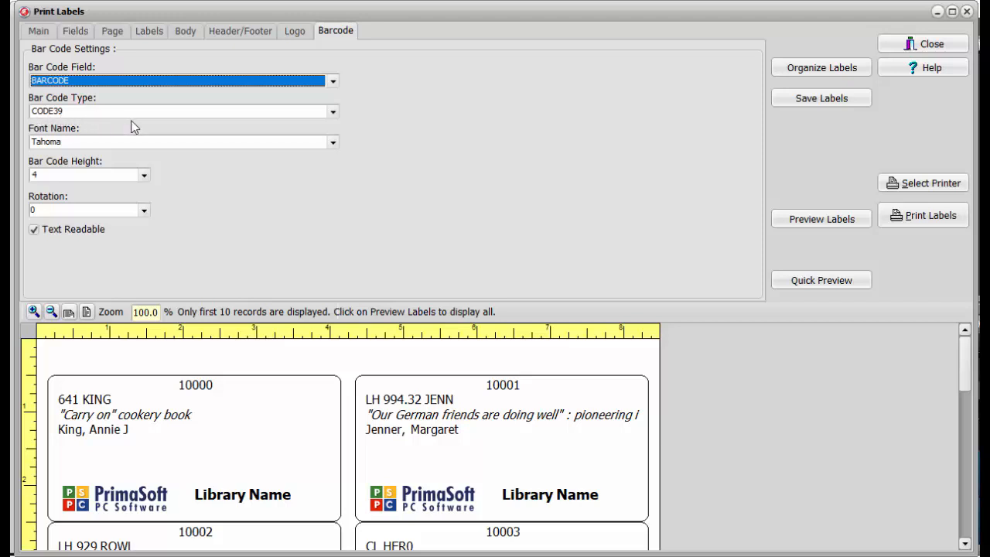
- Set the bar code height to 4 and refresh the quick preview of the labels
{"action": "left_click", "coordinate": [145, 176]}
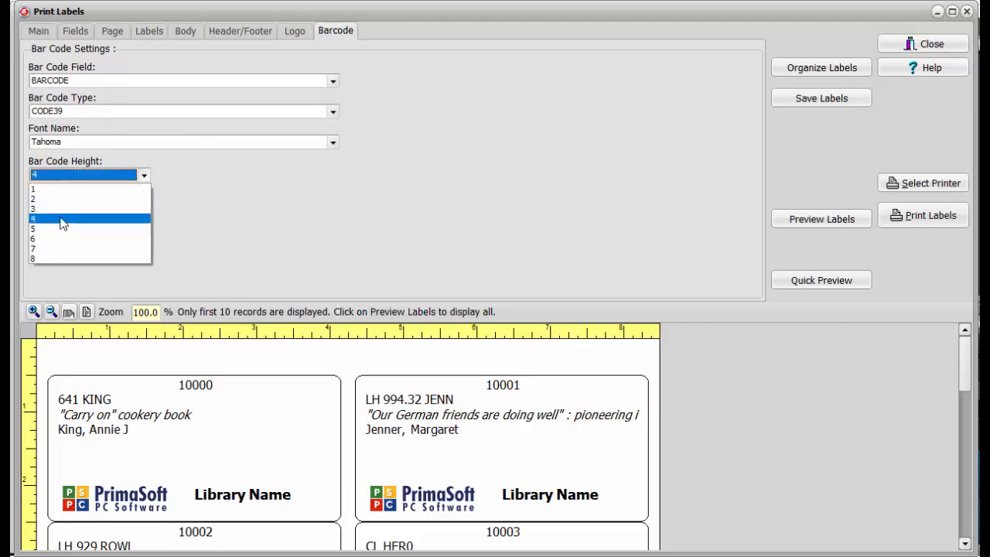
{"action": "left_click", "coordinate": [75, 221]}
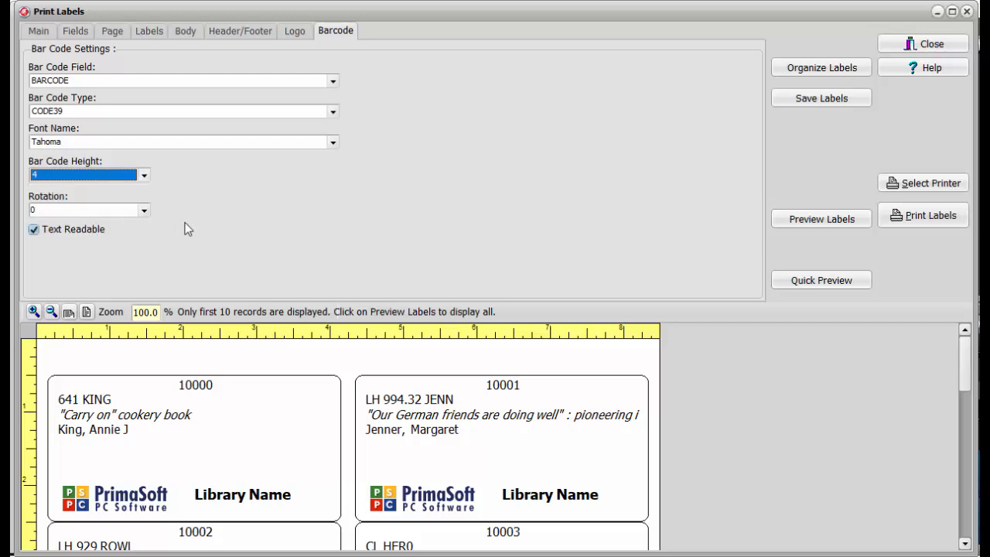
{"action": "left_click", "coordinate": [805, 285]}
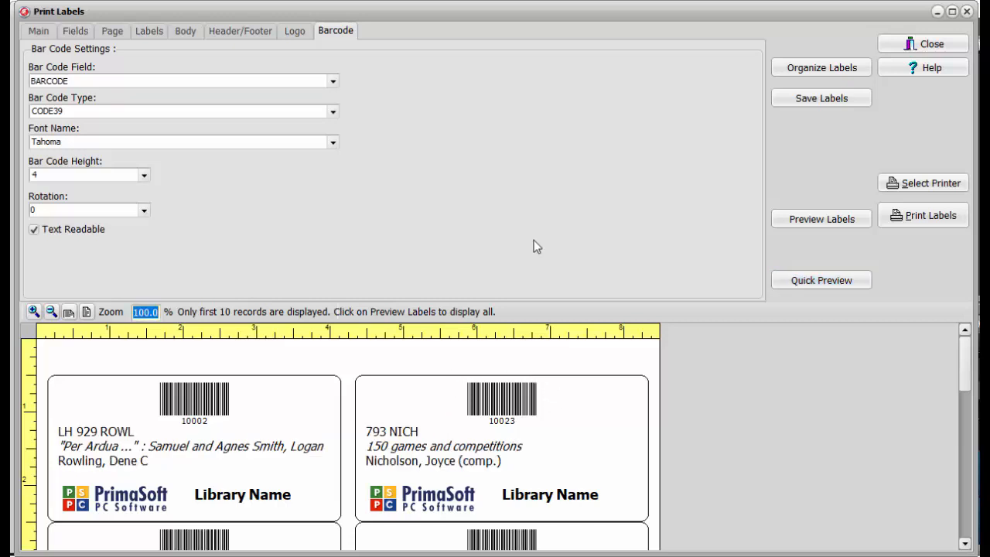
- Refresh the quick preview, open the full label preview for all records and browse through its first pages
{"action": "left_click", "coordinate": [824, 286]}
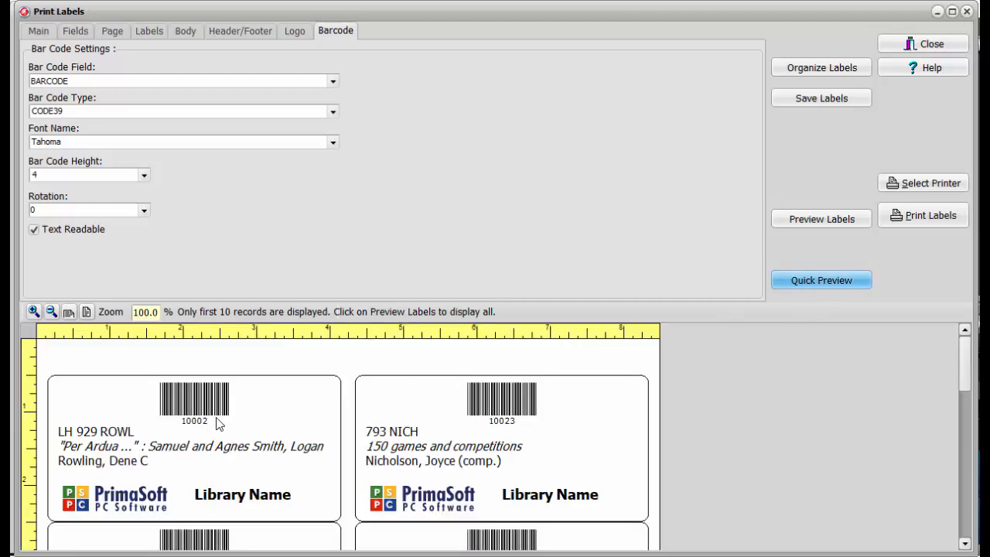
{"action": "left_click_drag", "start_coordinate": [968, 362], "coordinate": [964, 383]}
{"action": "left_click", "coordinate": [818, 221]}
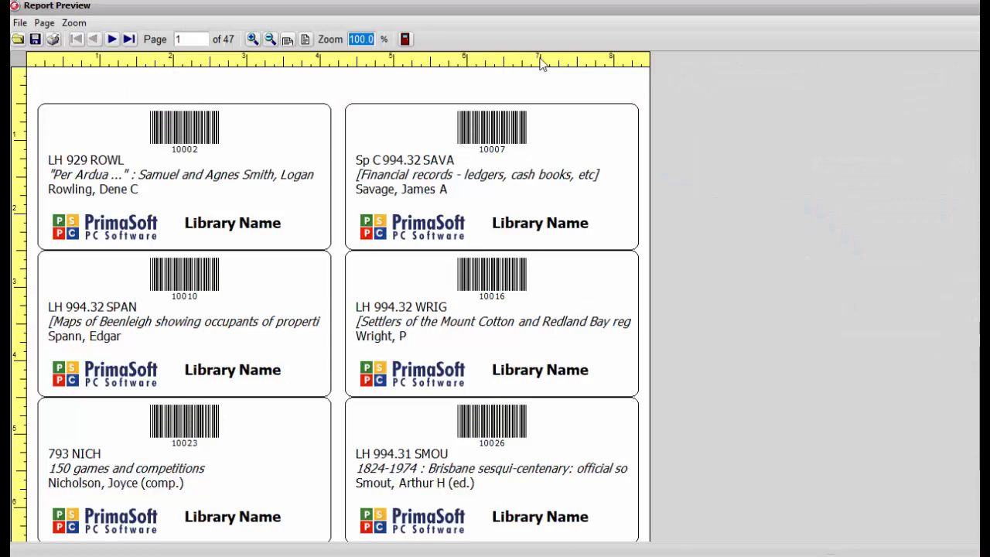
{"action": "left_click", "coordinate": [114, 39]}
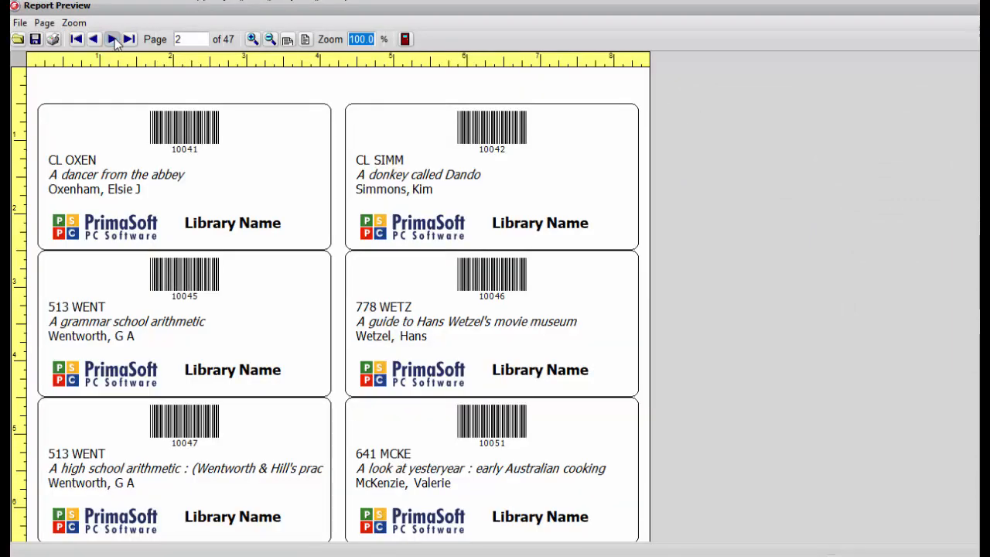
{"action": "left_click", "coordinate": [114, 40]}
{"action": "left_click", "coordinate": [115, 40]}
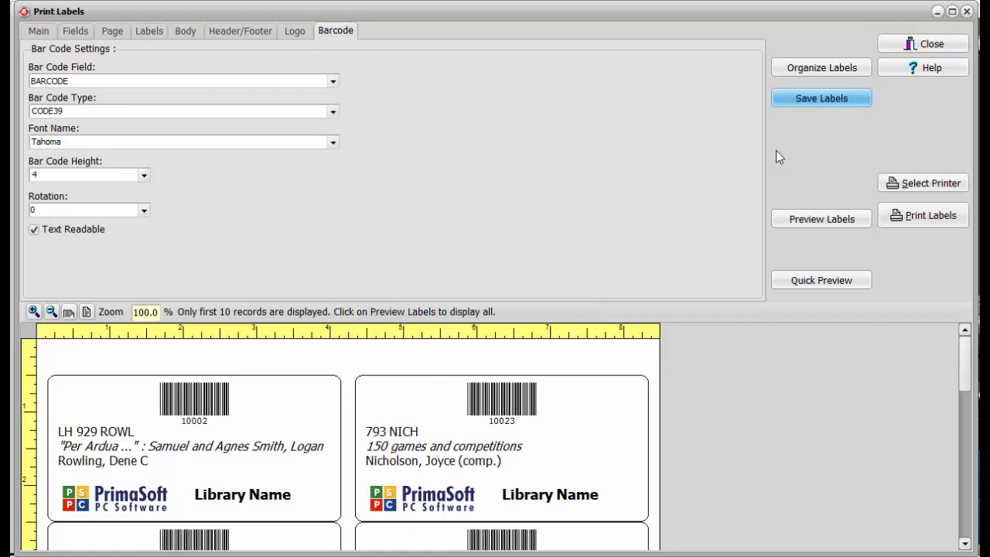
{"action": "left_click", "coordinate": [822, 109]}
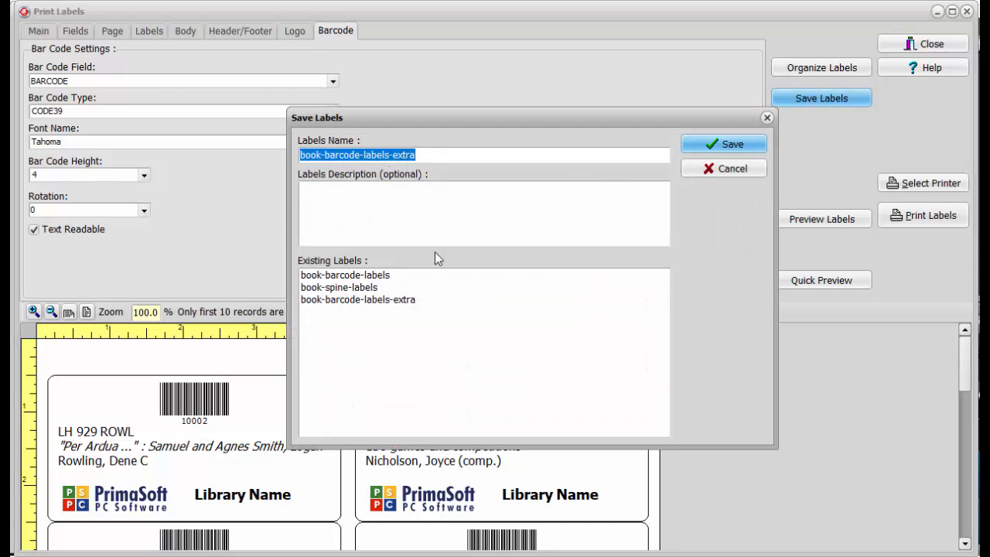
{"action": "left_click", "coordinate": [406, 301]}
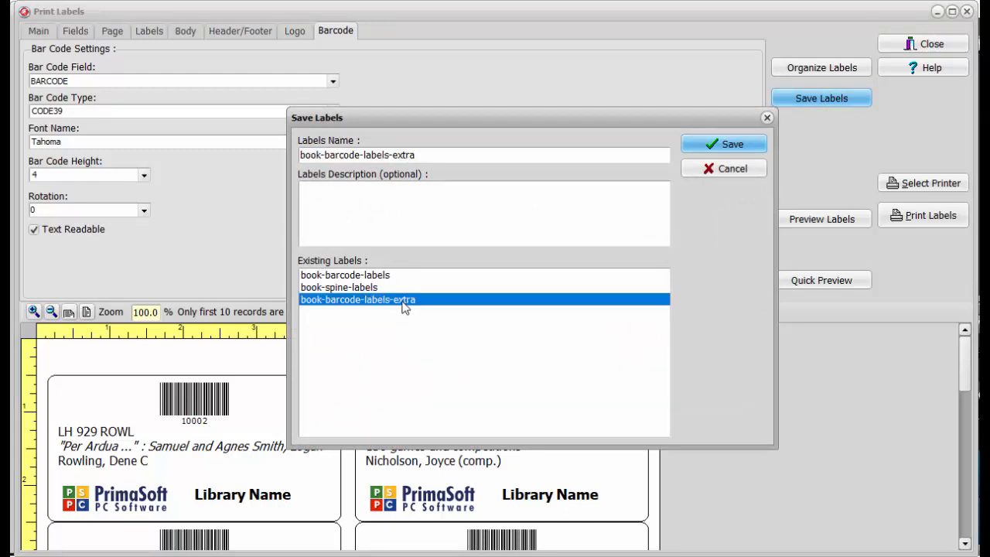
{"action": "left_click", "coordinate": [733, 168]}
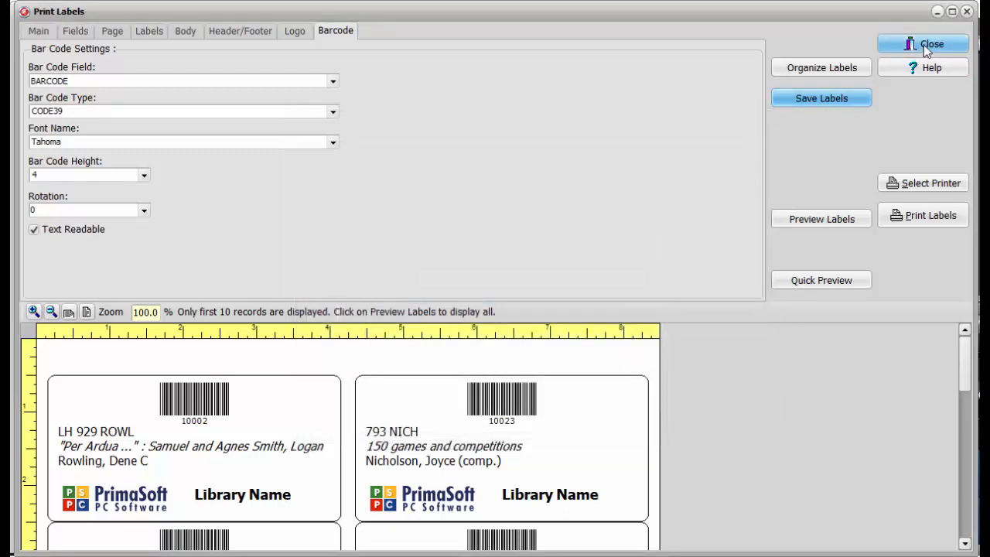
- Return to the main database window and open the saved book-barcode-labels-extra labels to check them
{"action": "left_click", "coordinate": [924, 45]}
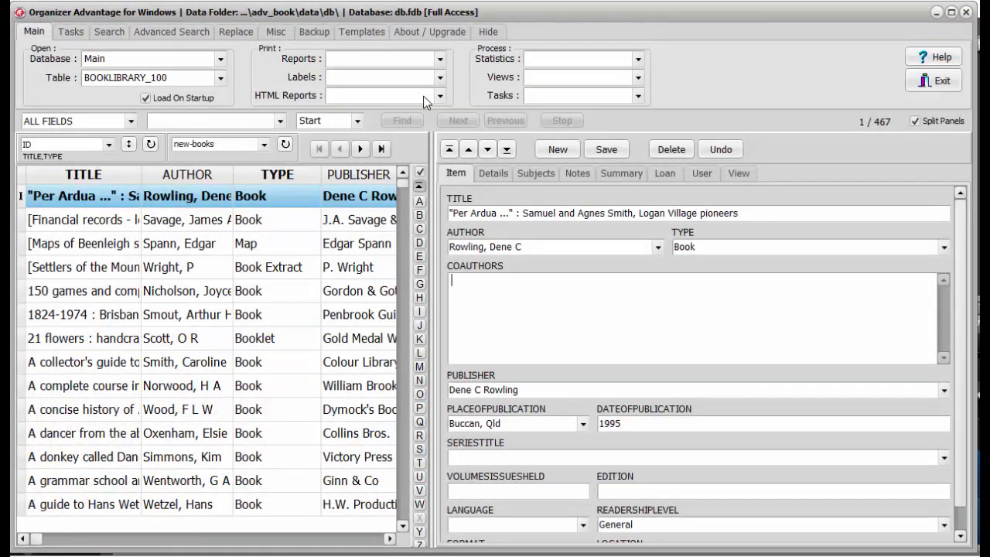
{"action": "left_click", "coordinate": [440, 78]}
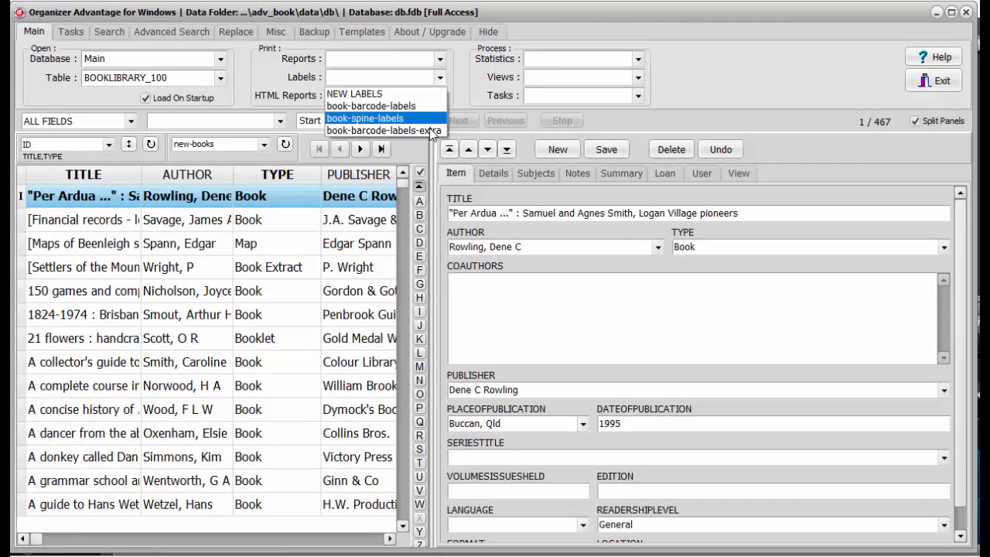
{"action": "left_click", "coordinate": [427, 132]}
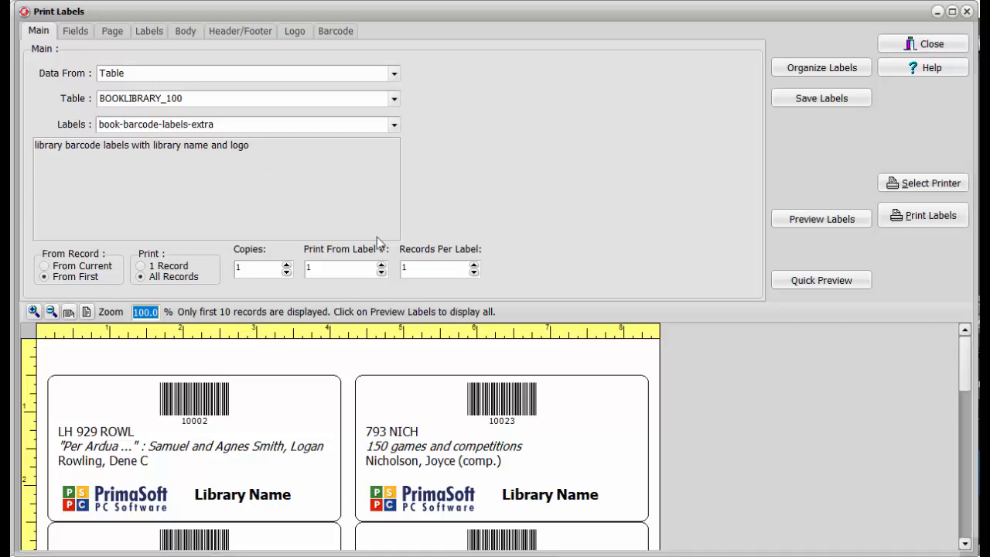
{"action": "left_click", "coordinate": [917, 46]}
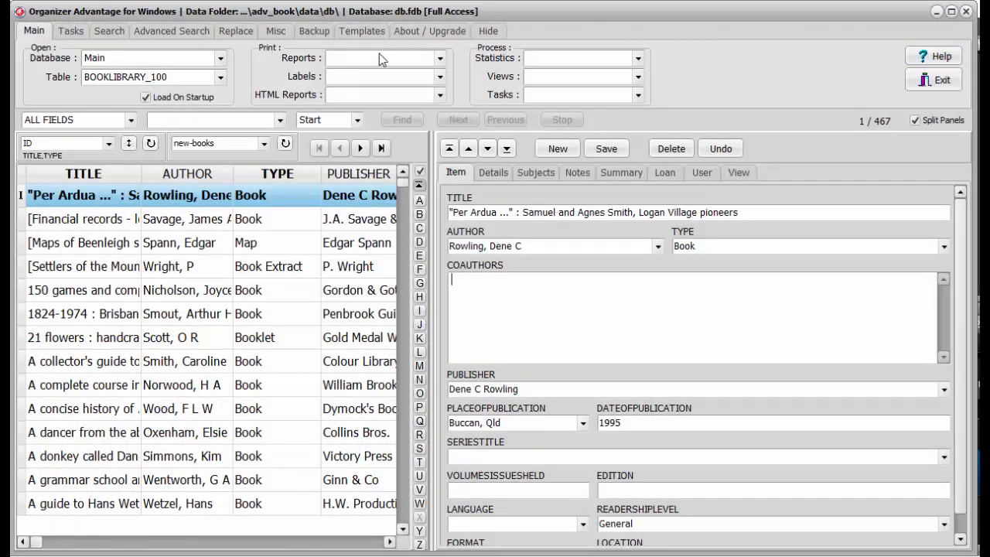
{"action": "left_click", "coordinate": [416, 31]}
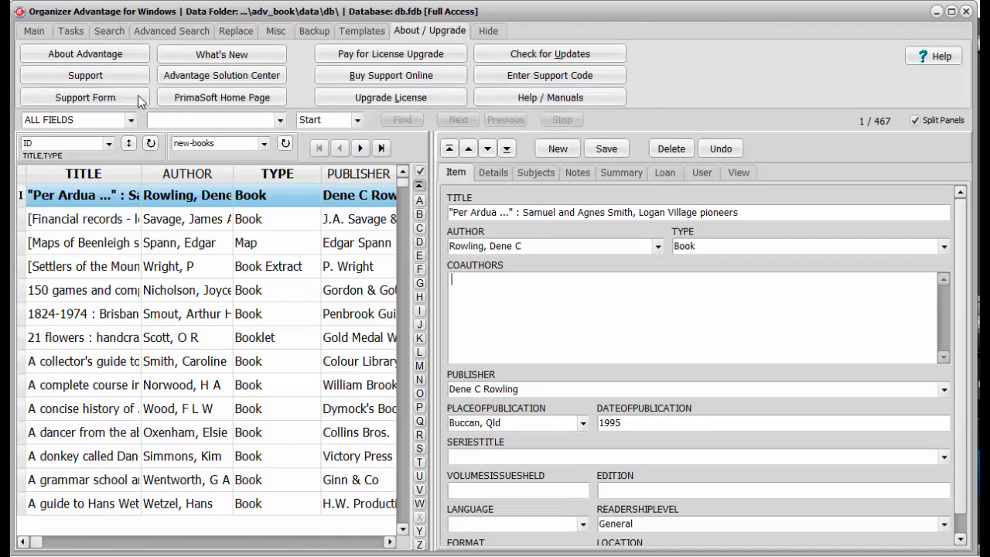
{"action": "left_click", "coordinate": [18, 31]}
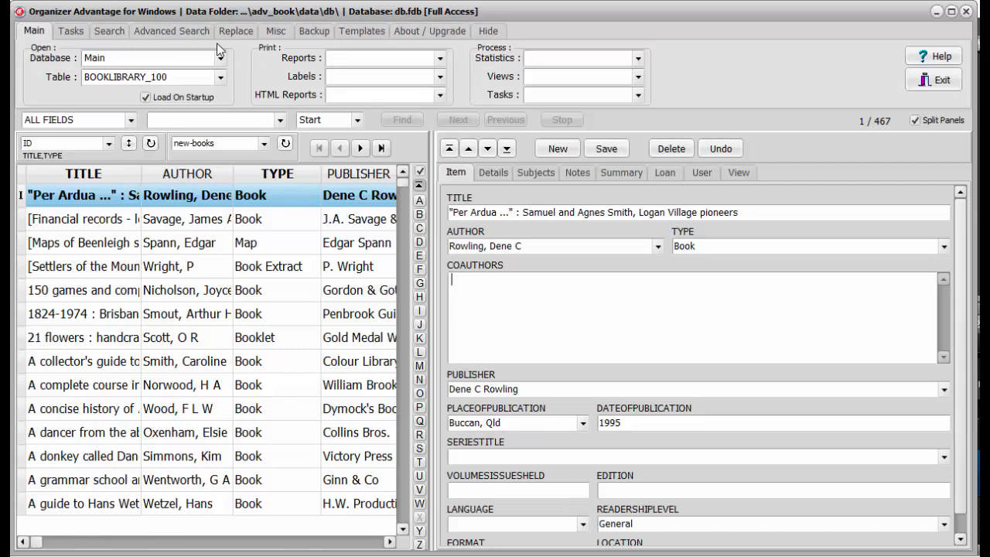